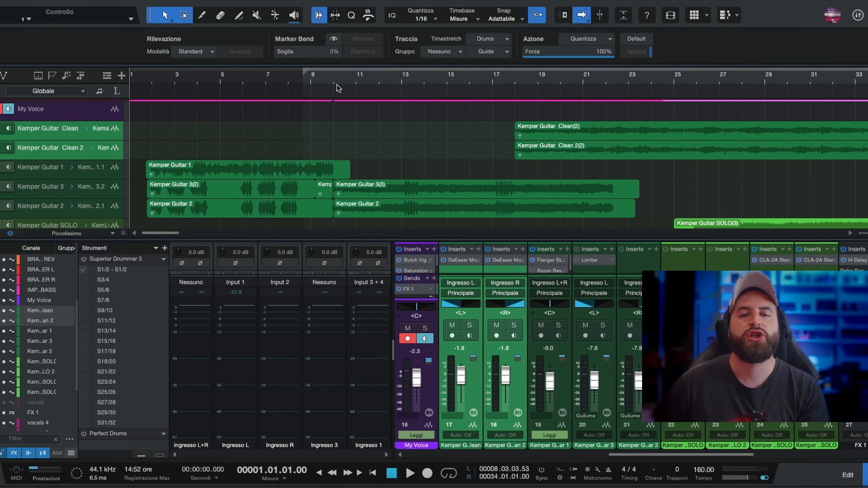
# - Play the song from bar 9 and again from bar 17 to listen to the guitar parts
pyautogui.click(331, 84)
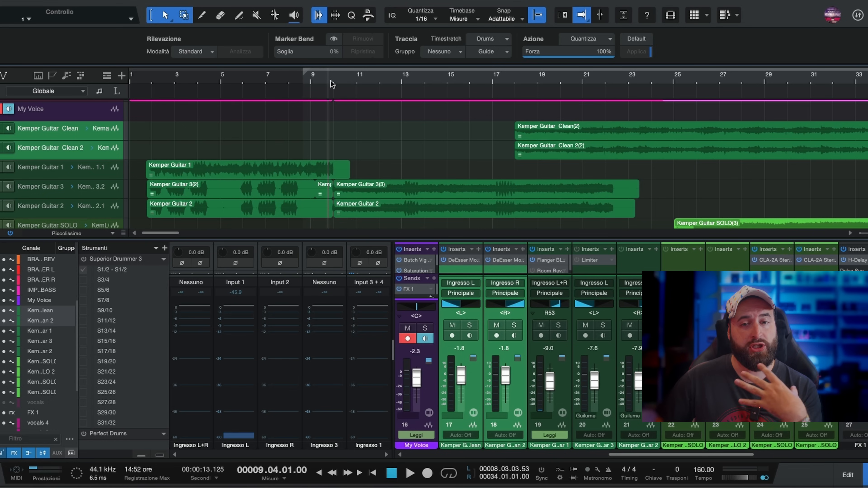
pyautogui.press('space')
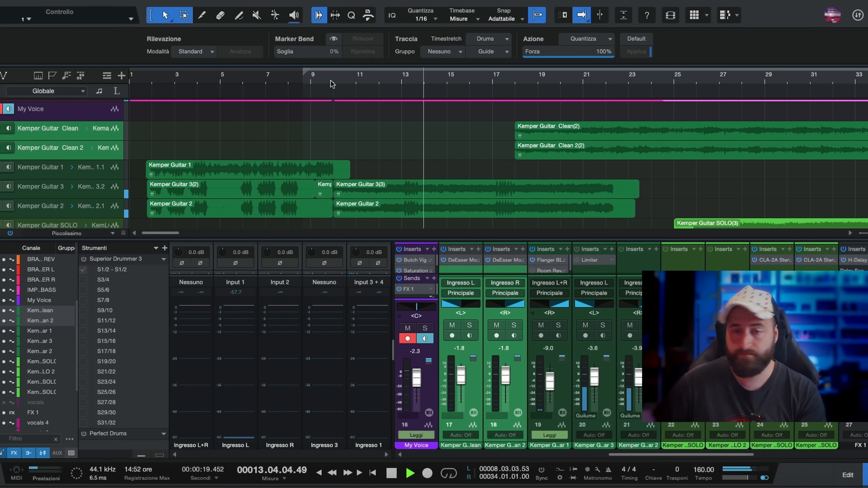
pyautogui.press('space')
pyautogui.click(504, 78)
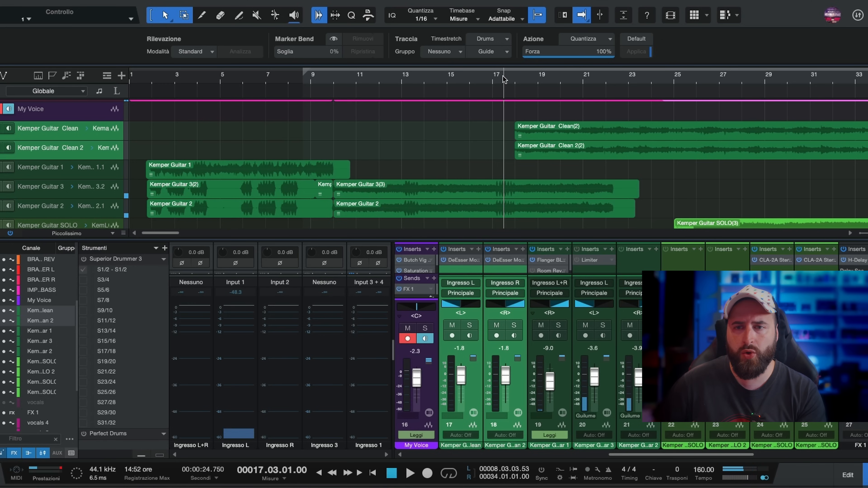
pyautogui.press('space')
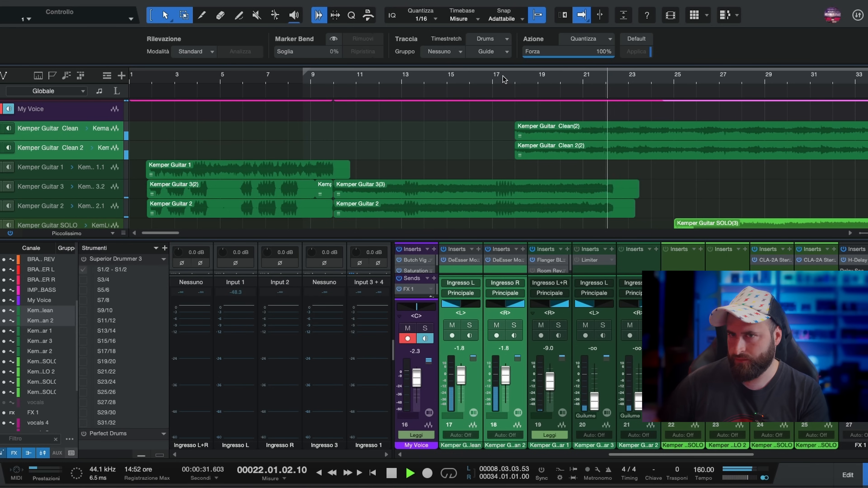
pyautogui.press('space')
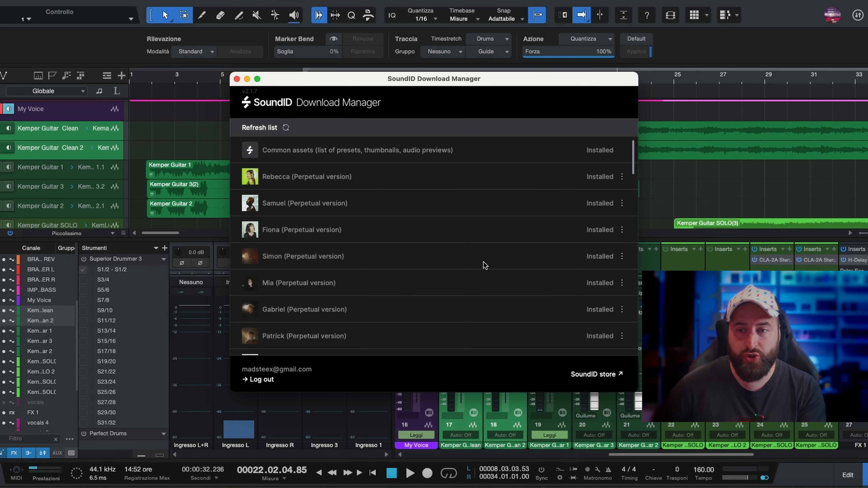
# - Look through the installed voices and instruments in the SoundID Download Manager
pyautogui.moveTo(632, 158); pyautogui.dragTo(631, 272)
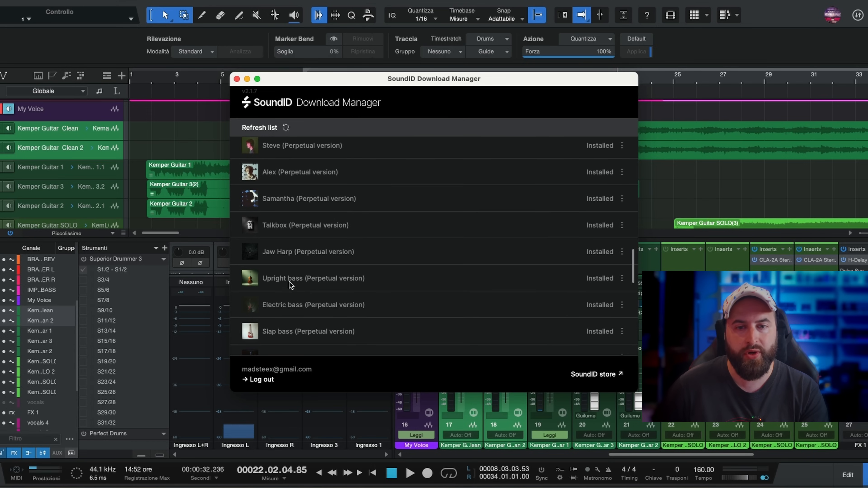
pyautogui.moveTo(632, 264); pyautogui.dragTo(631, 279)
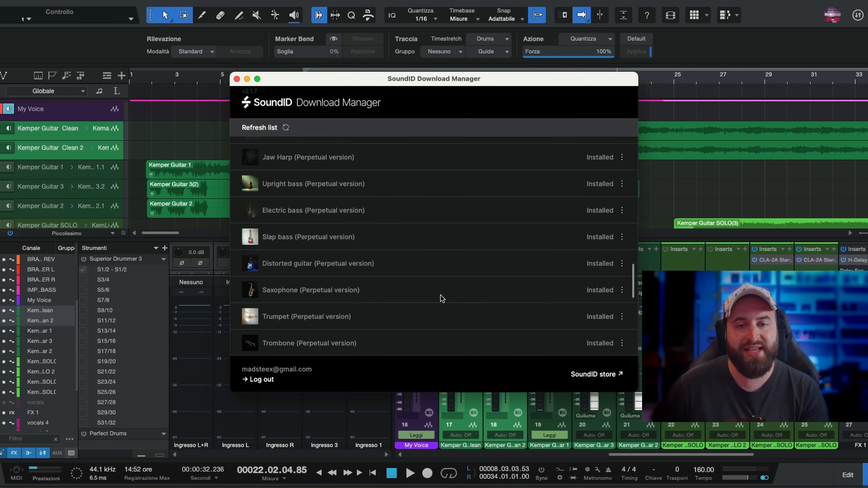
pyautogui.moveTo(633, 287); pyautogui.dragTo(635, 323)
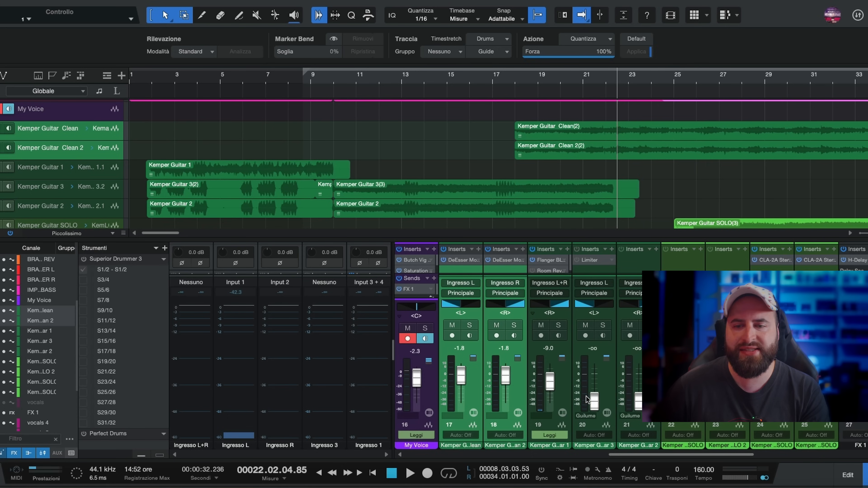
# - Record a vocal take on the My Voice track, starting playback at bar 10 and punching in near bar 16
pyautogui.scroll(1, 76, 149)
pyautogui.click(54, 124)
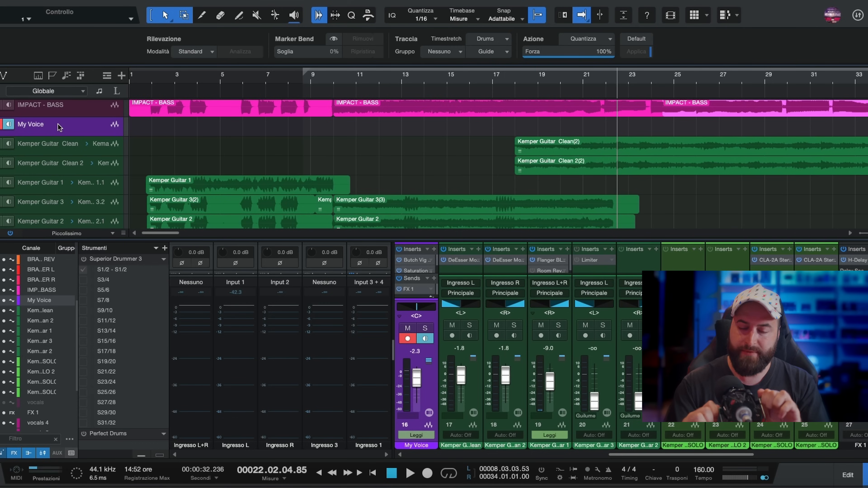
pyautogui.moveTo(457, 239); pyautogui.dragTo(456, 200)
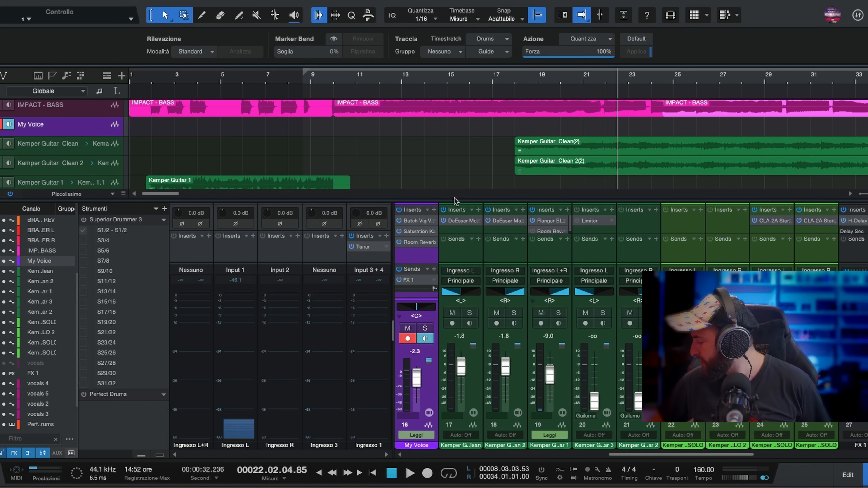
pyautogui.click(497, 78)
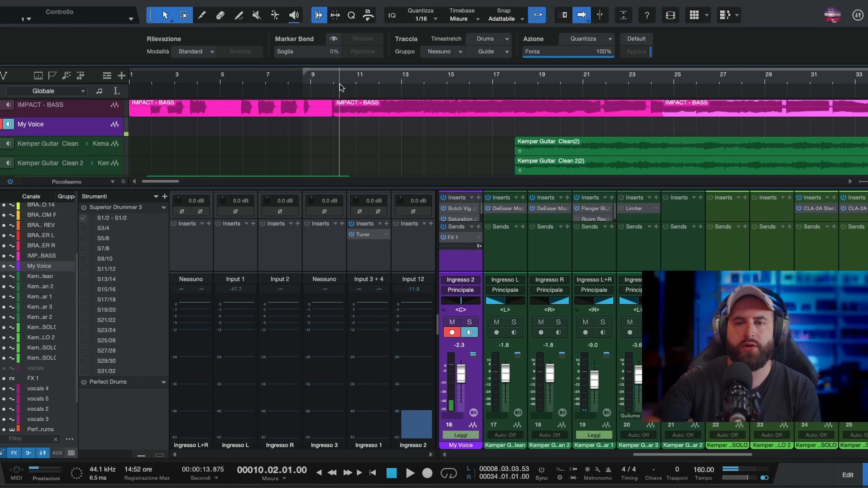
pyautogui.press('space')
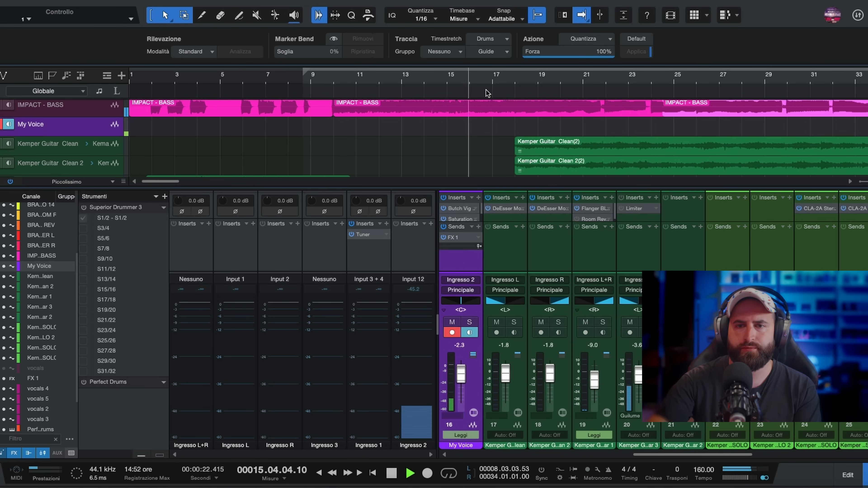
pyautogui.press('KP_Multiply')
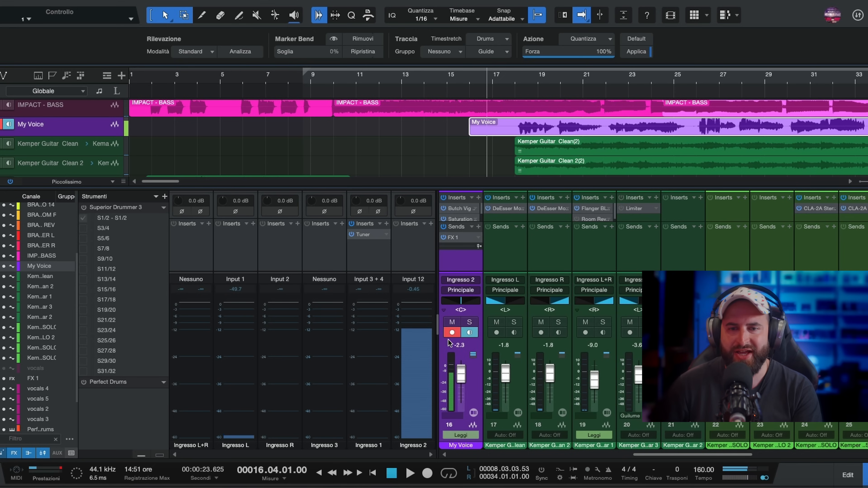
# - Play back the recorded My Voice take with the song from bar 17
pyautogui.click(505, 75)
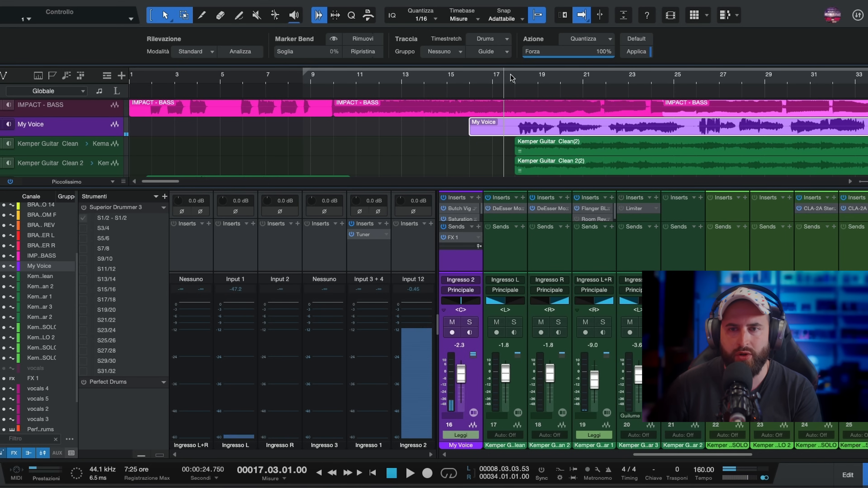
pyautogui.press('space')
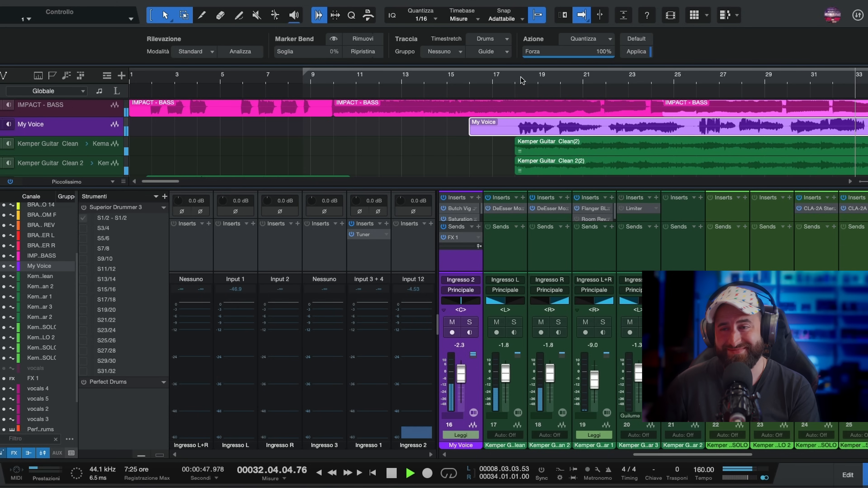
pyautogui.press('space')
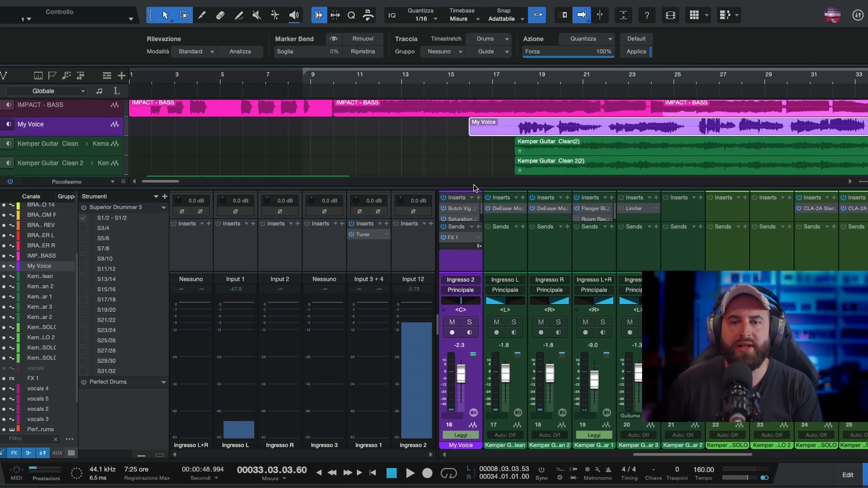
# - Insert the SoundID VoiceAI plug-in on the My Voice channel and place its window higher on the screen
pyautogui.moveTo(472, 187); pyautogui.dragTo(472, 131)
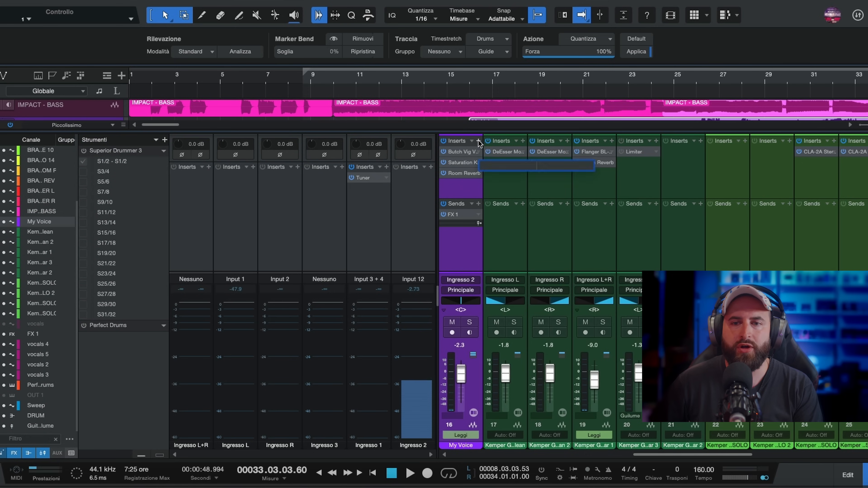
pyautogui.click(478, 141)
pyautogui.write('sound')
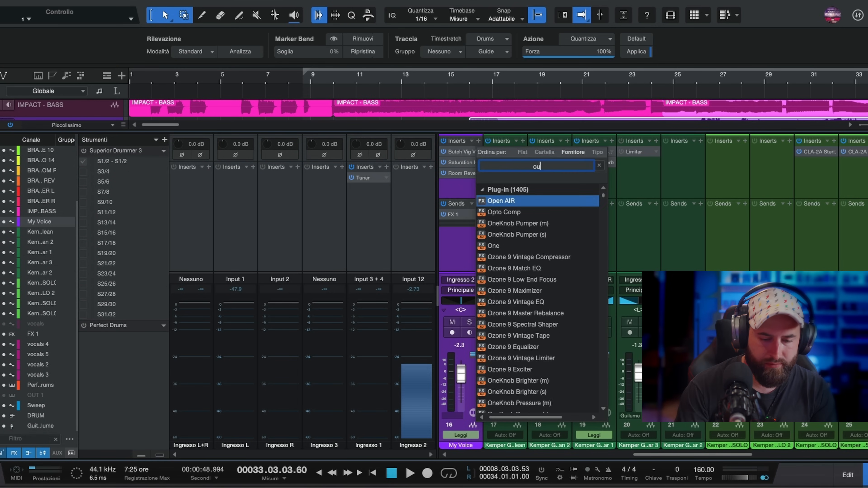
pyautogui.click(534, 236)
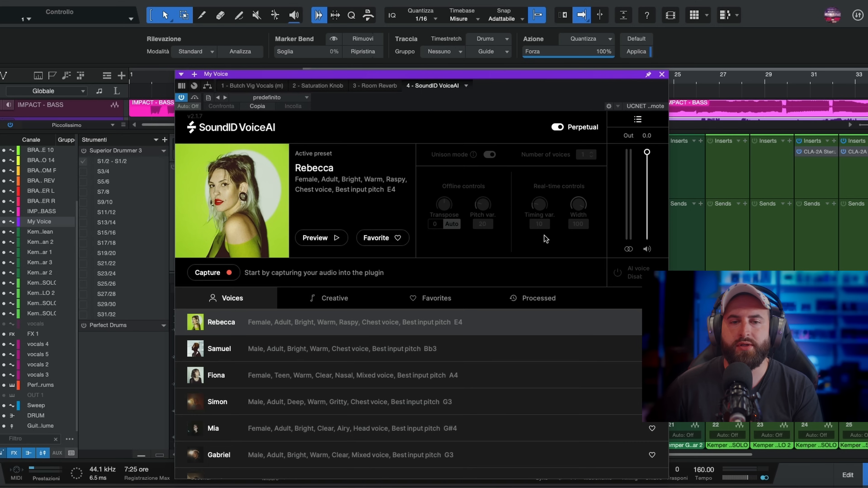
pyautogui.moveTo(356, 76); pyautogui.dragTo(357, 46)
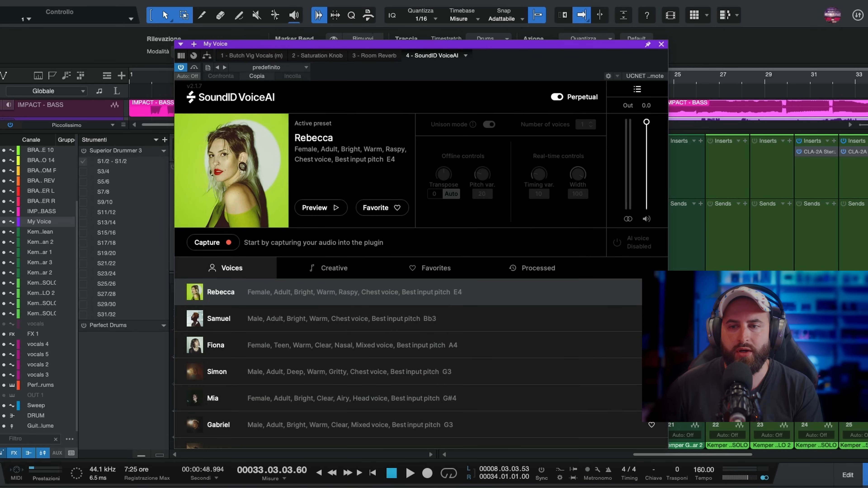
# - Browse the voice presets in SoundID VoiceAI and listen to the preview of the Rebecca voice
pyautogui.scroll(-8, 408, 364)
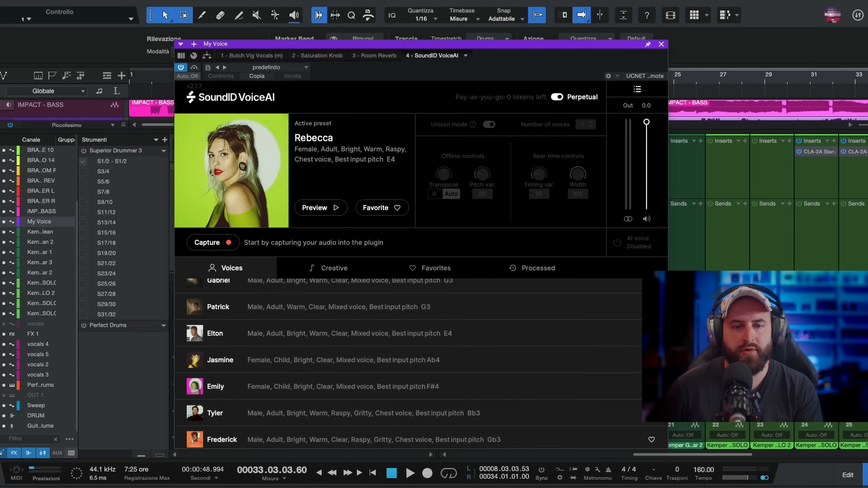
pyautogui.scroll(-10, 408, 364)
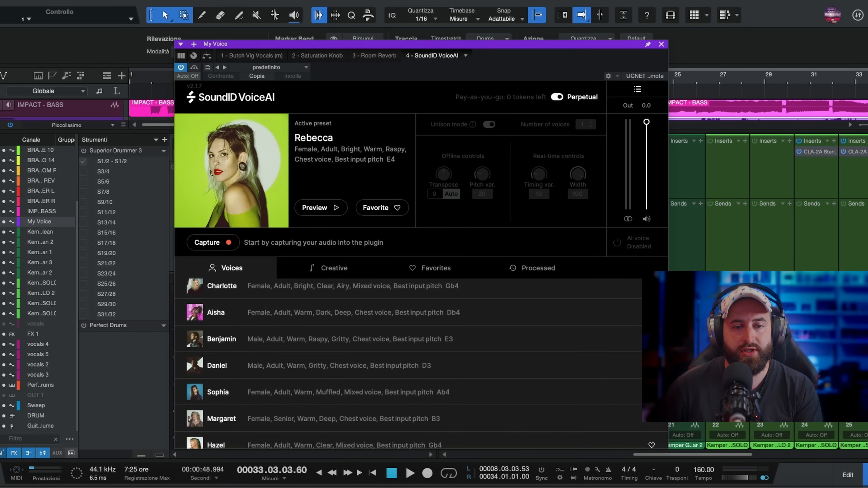
pyautogui.moveTo(673, 437); pyautogui.dragTo(664, 287)
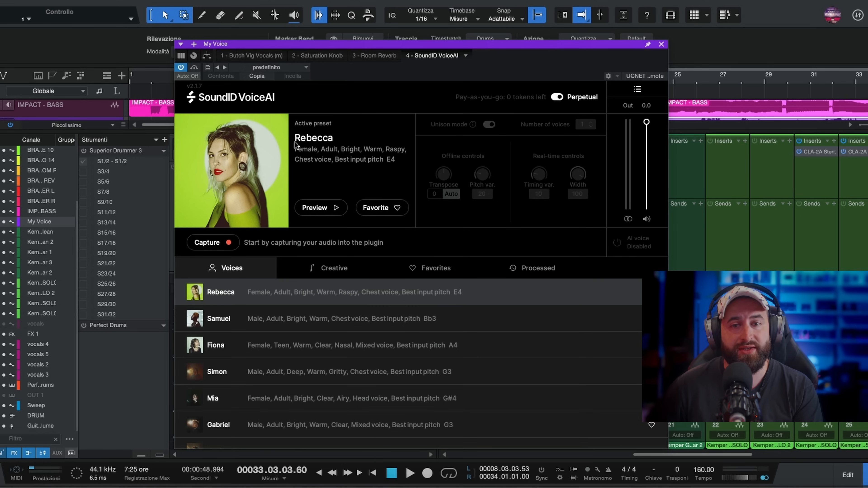
pyautogui.click(330, 210)
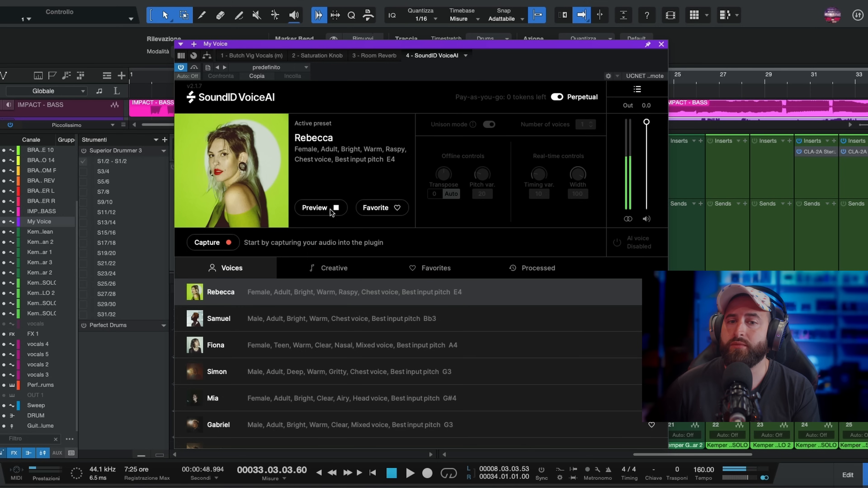
pyautogui.click(330, 210)
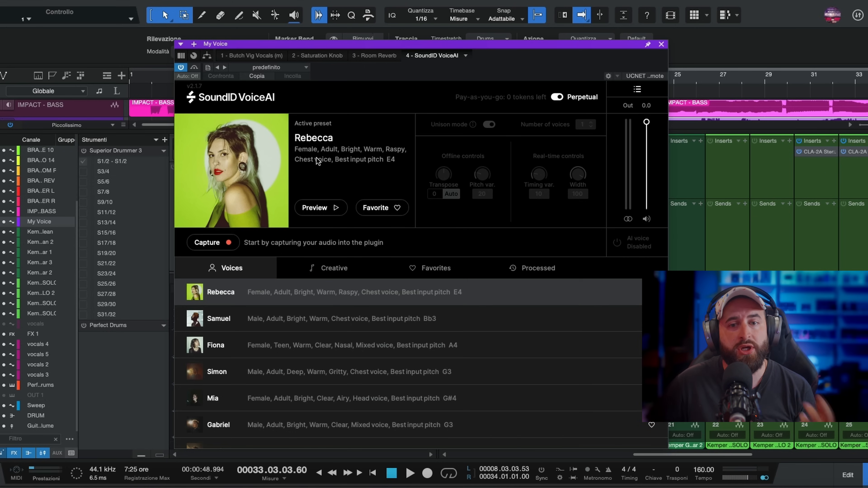
# - Audition the Samuel, Fiona, Simon, Mia and Gabriel voice presets one after another
pyautogui.click(189, 323)
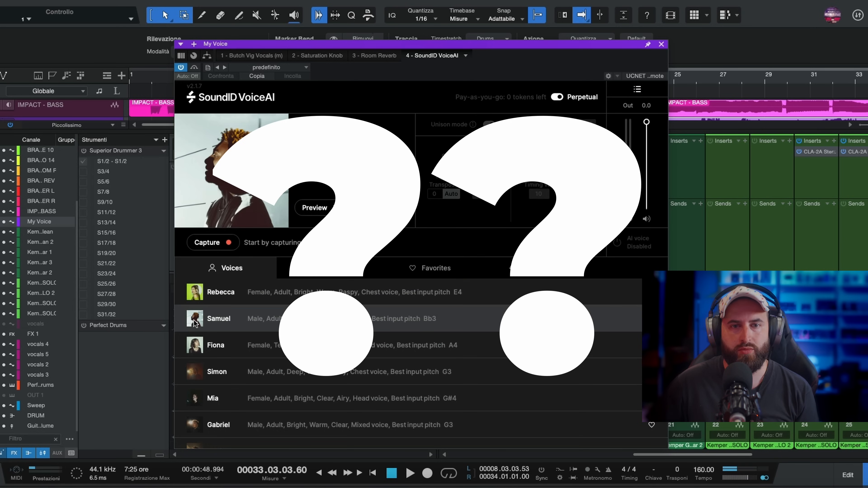
pyautogui.click(219, 350)
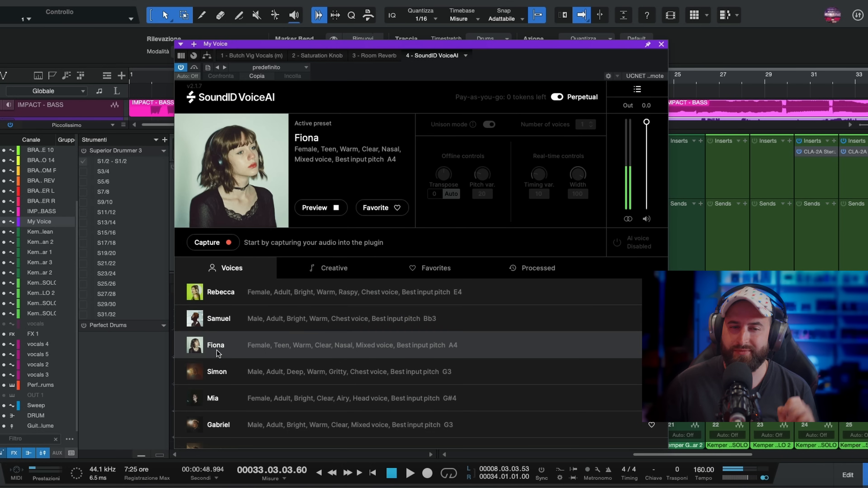
pyautogui.click(230, 376)
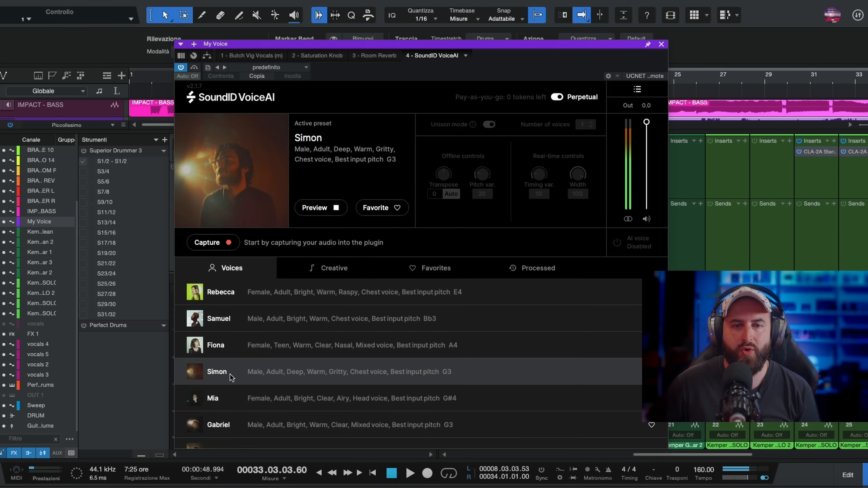
pyautogui.click(229, 402)
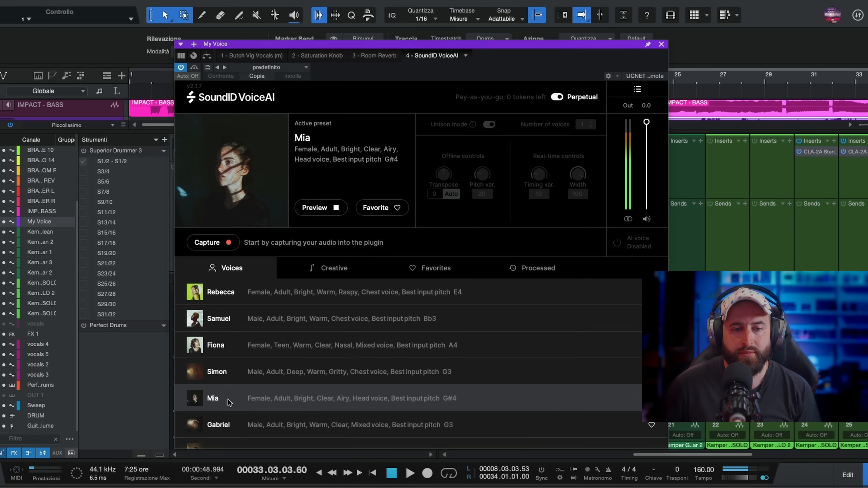
pyautogui.click(231, 429)
# - Audition the Emily and Frederick voices, choose Tyler as the active preset, and move the plug-in window aside
pyautogui.scroll(-4, 408, 362)
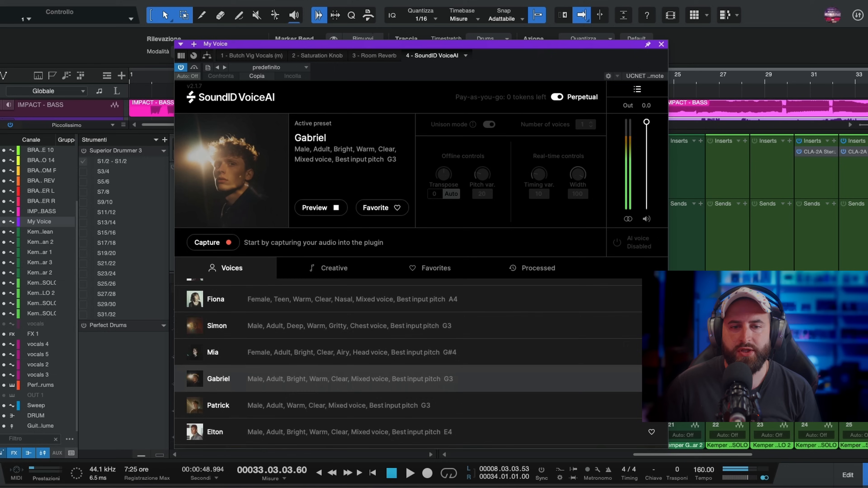
pyautogui.scroll(-1, 409, 362)
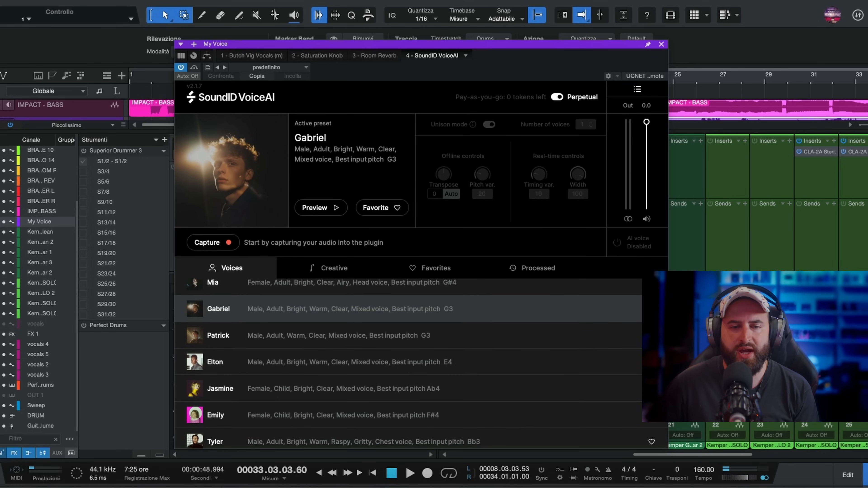
pyautogui.click(228, 411)
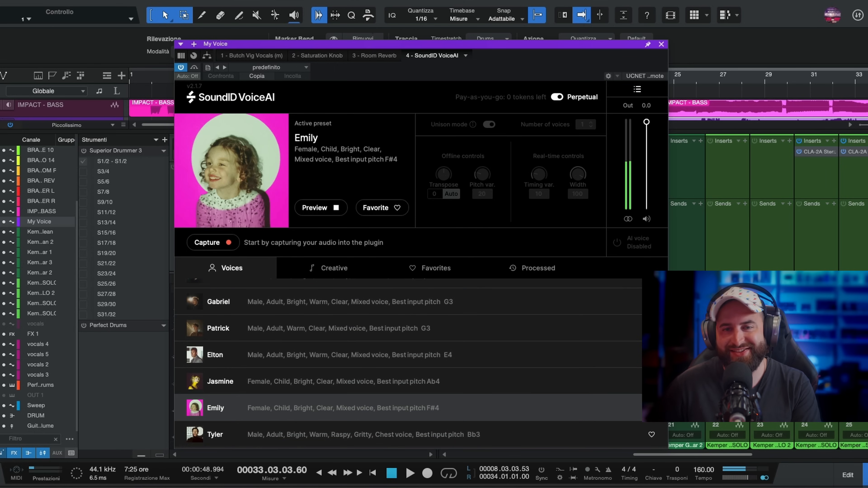
pyautogui.scroll(-2, 409, 362)
pyautogui.click(260, 415)
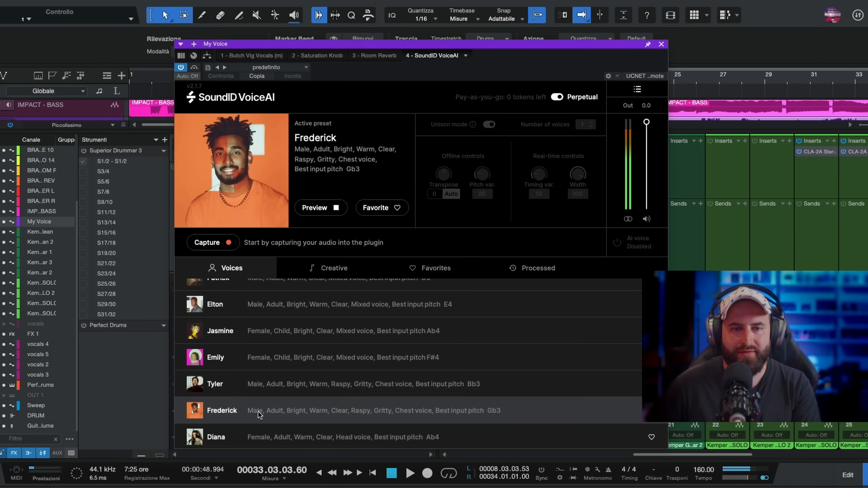
pyautogui.click(263, 385)
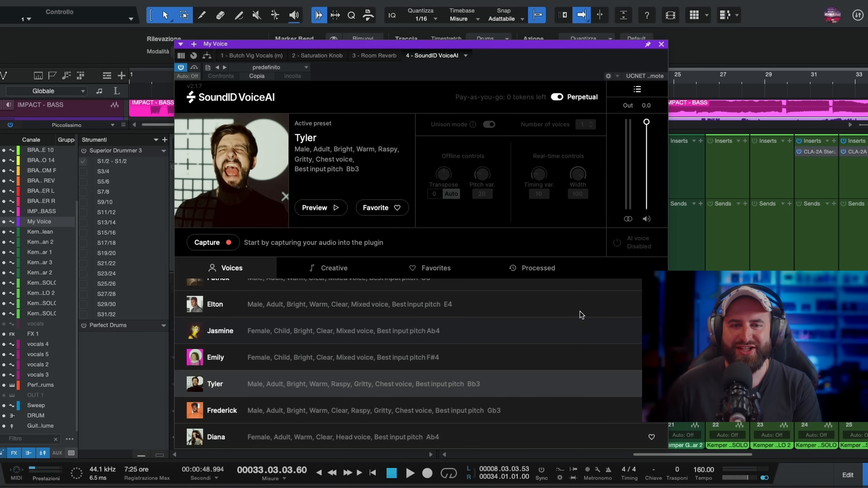
pyautogui.moveTo(385, 47); pyautogui.dragTo(607, 65)
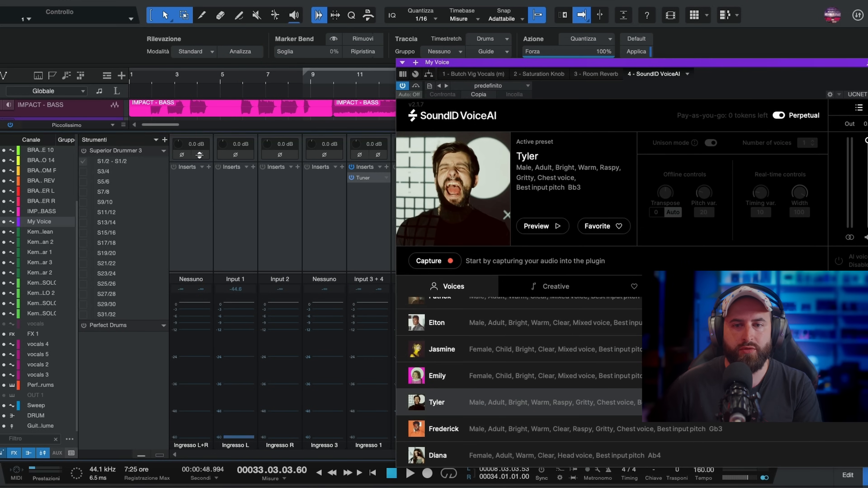
# - Capture the My Voice vocal into SoundID VoiceAI by playing the song from bar 17 to the end of the clip
pyautogui.moveTo(203, 132); pyautogui.dragTo(203, 244)
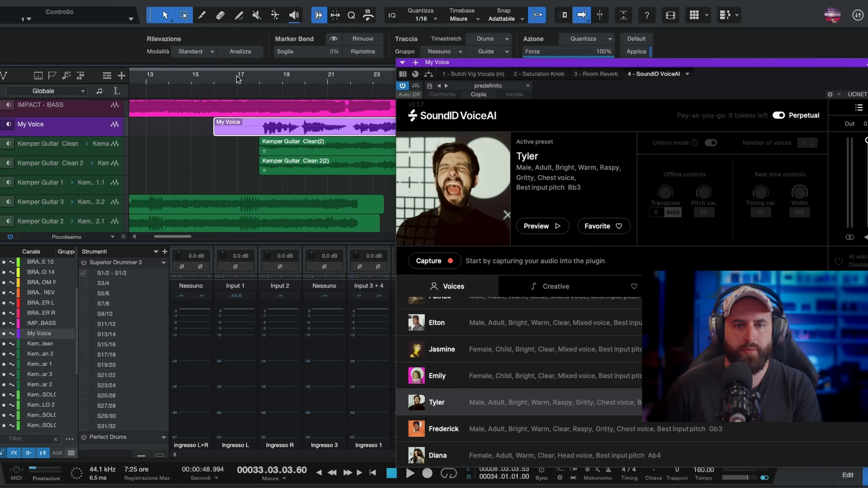
pyautogui.click(237, 80)
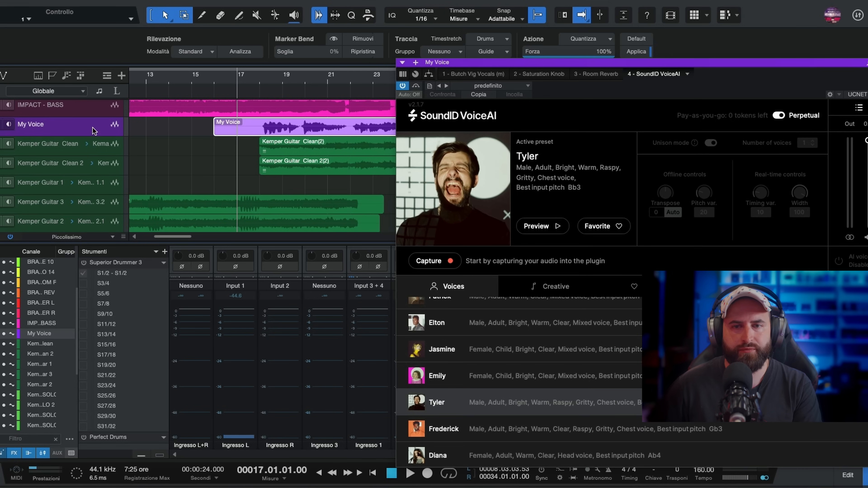
pyautogui.click(444, 262)
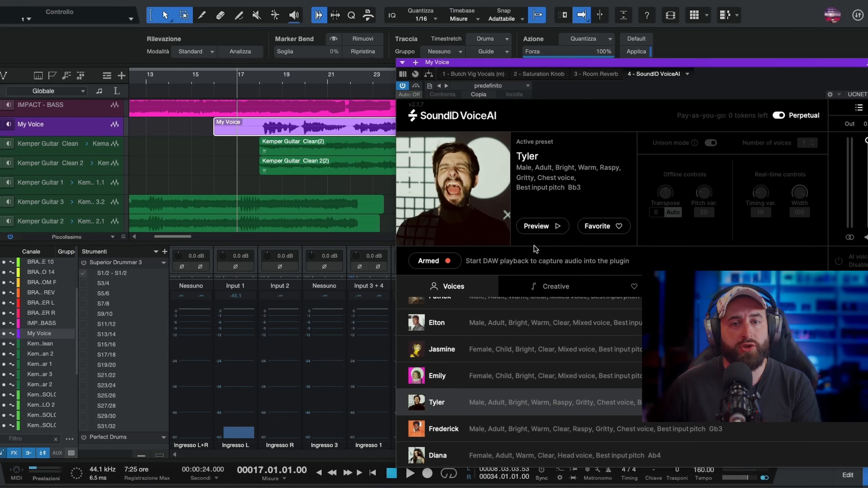
pyautogui.press('space')
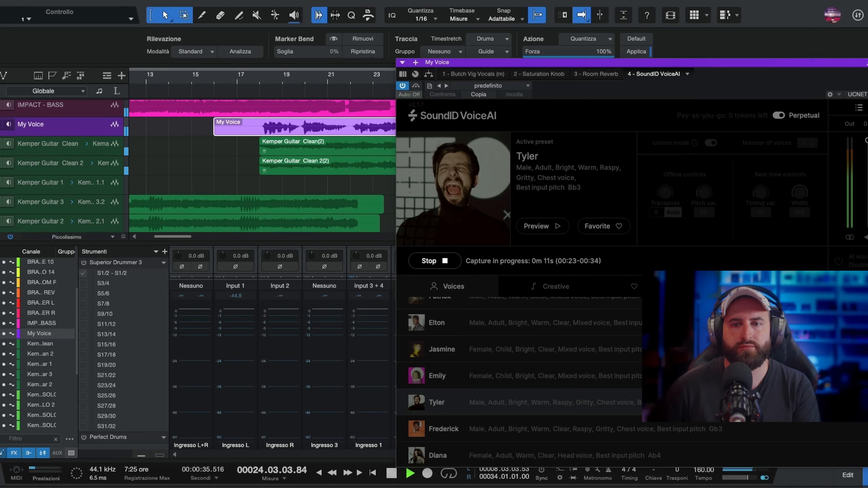
pyautogui.moveTo(615, 63); pyautogui.dragTo(180, 14)
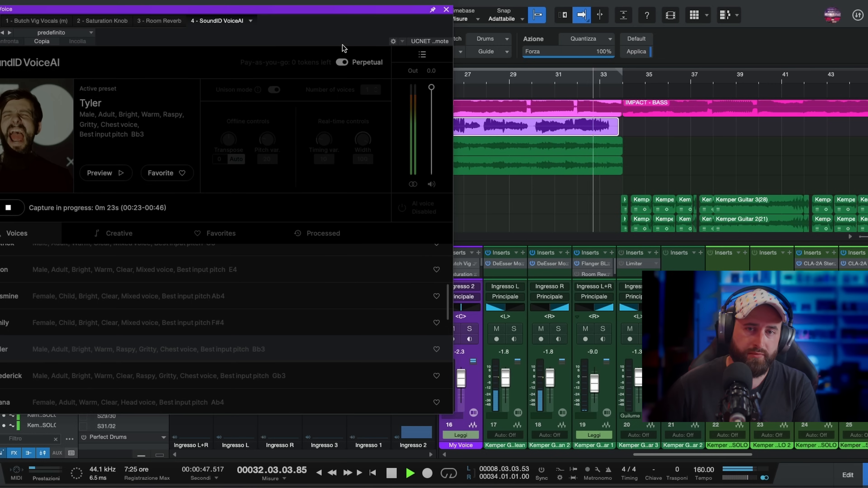
pyautogui.press('space')
pyautogui.moveTo(286, 10); pyautogui.dragTo(341, 20)
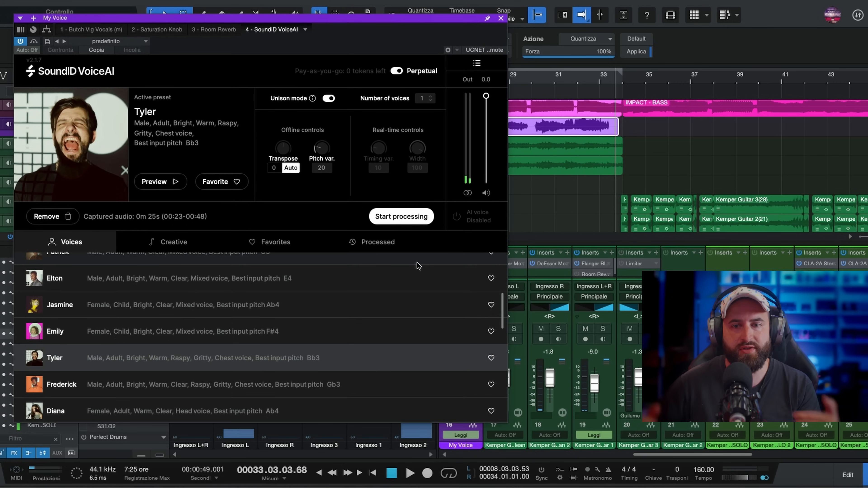
# - Process the captured vocal with the Tyler voice and play the song from bar 18 to hear it
pyautogui.click(412, 218)
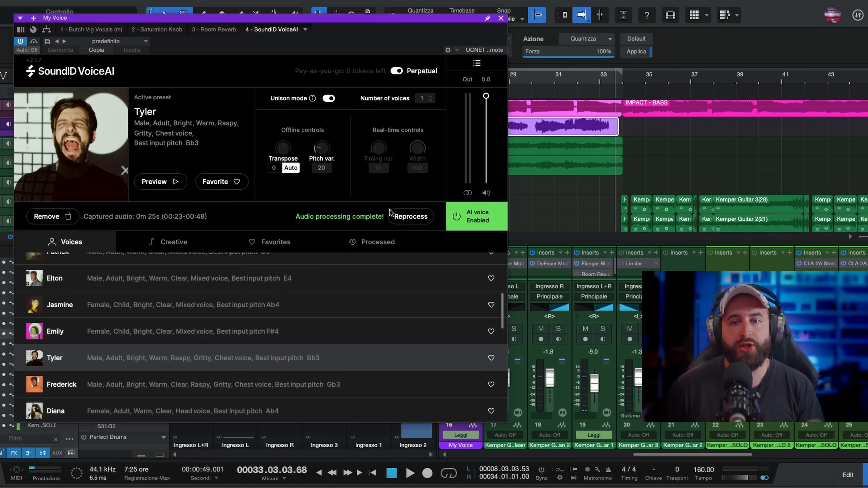
pyautogui.moveTo(307, 23); pyautogui.dragTo(611, 188)
pyautogui.click(257, 82)
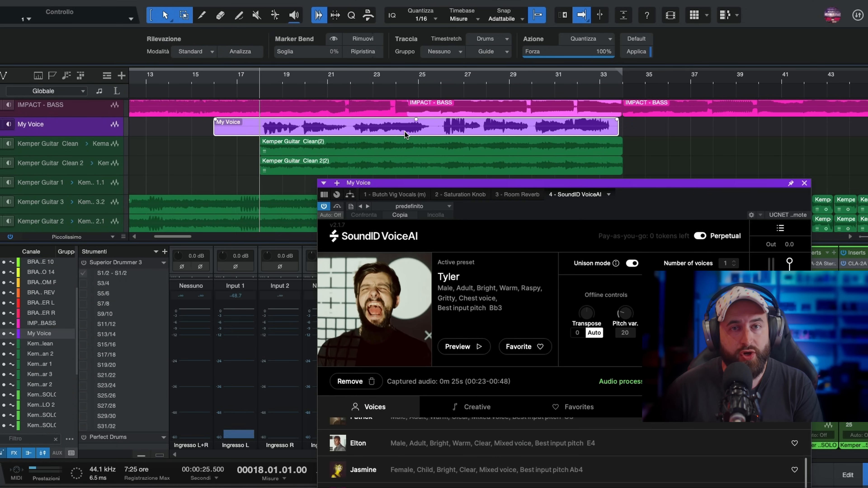
pyautogui.press('space')
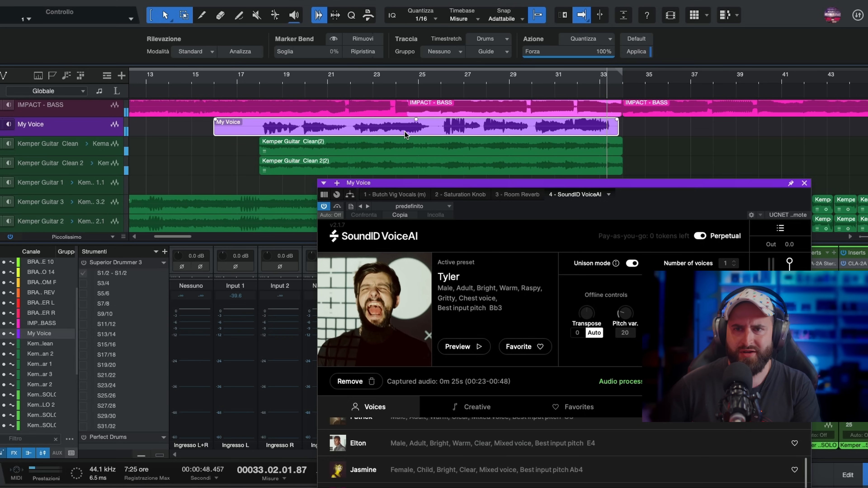
# - Try the Nathan and Matthew voices further down the preset list and make Oliver the active preset
pyautogui.moveTo(521, 180); pyautogui.dragTo(177, 37)
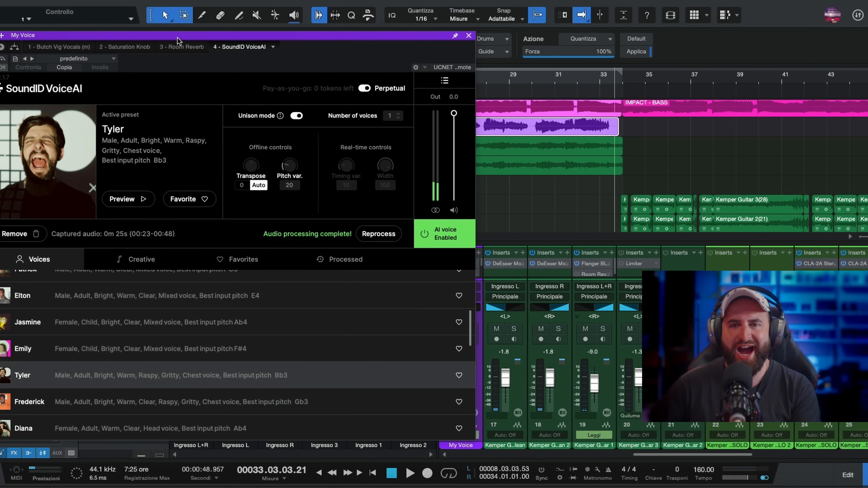
pyautogui.moveTo(280, 40); pyautogui.dragTo(278, 40)
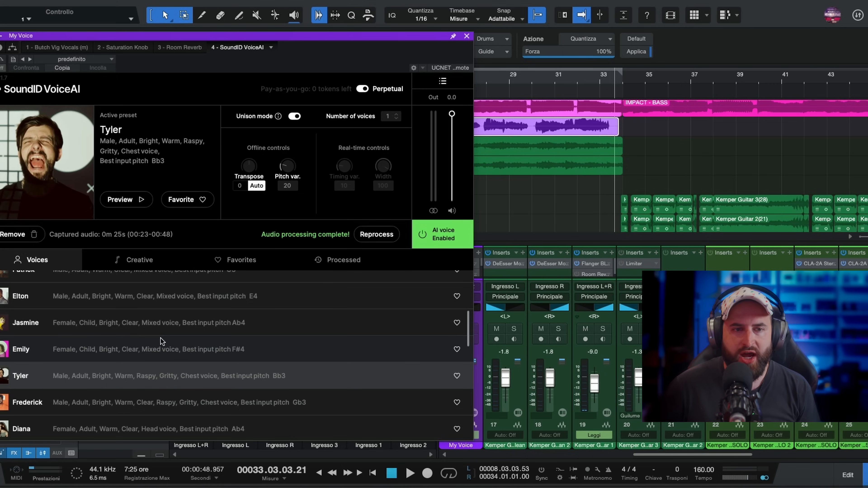
pyautogui.moveTo(466, 331); pyautogui.dragTo(465, 351)
pyautogui.scroll(-3, 204, 414)
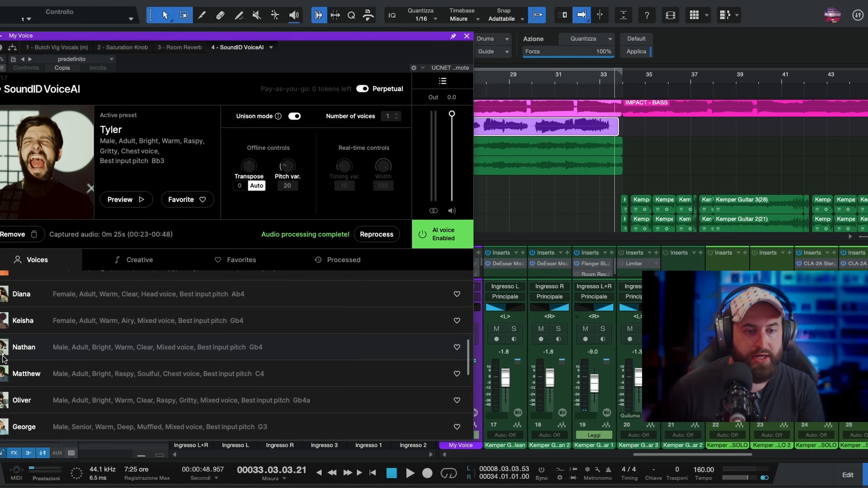
pyautogui.click(4, 352)
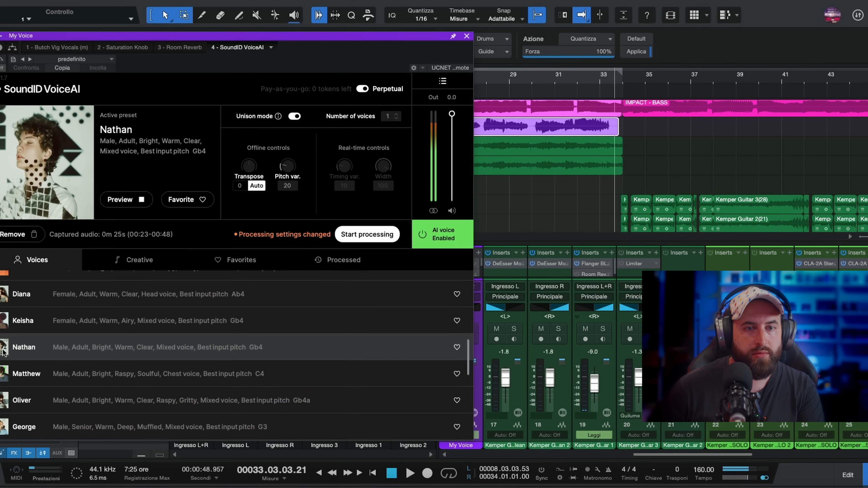
pyautogui.click(3, 379)
pyautogui.click(7, 400)
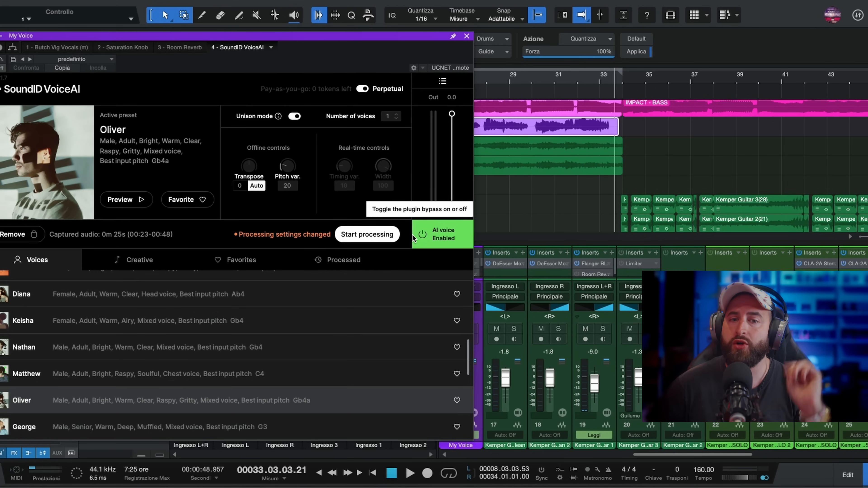
# - Remove the captured audio and capture the My Voice vocal again from the end of bar 17
pyautogui.moveTo(252, 37); pyautogui.dragTo(512, 86)
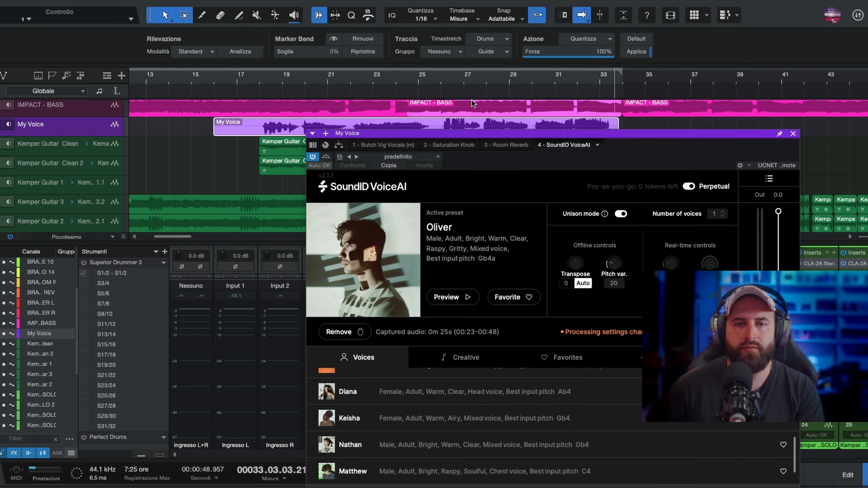
pyautogui.press('space')
pyautogui.moveTo(381, 133); pyautogui.dragTo(353, 22)
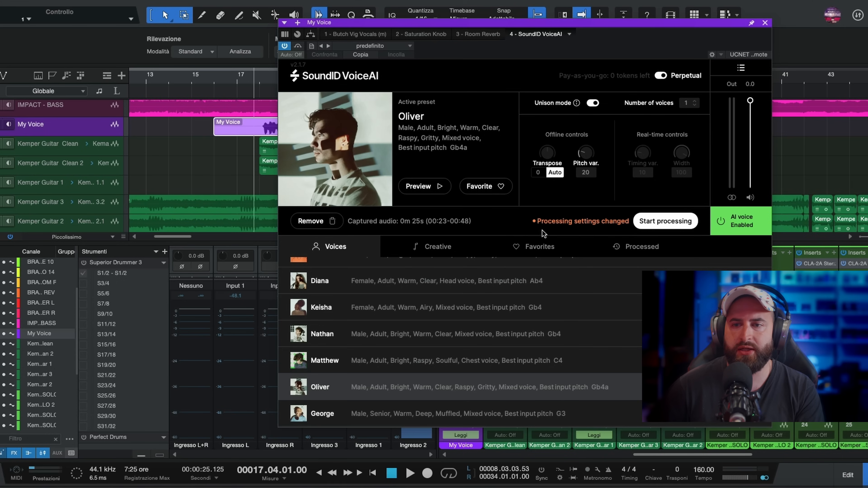
pyautogui.click(316, 222)
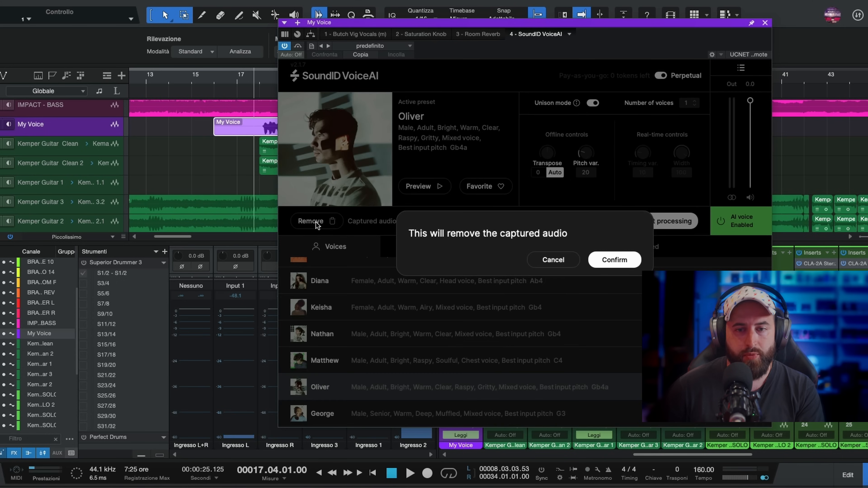
pyautogui.click(617, 260)
pyautogui.click(321, 221)
pyautogui.press('space')
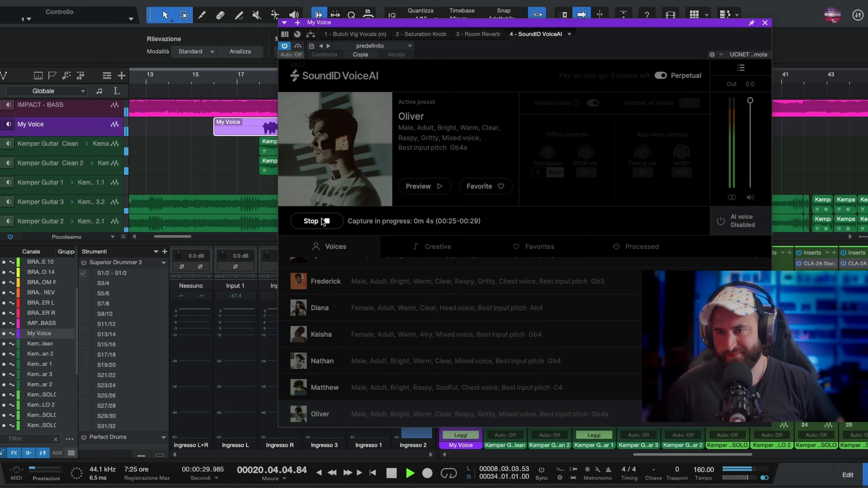
pyautogui.click(323, 222)
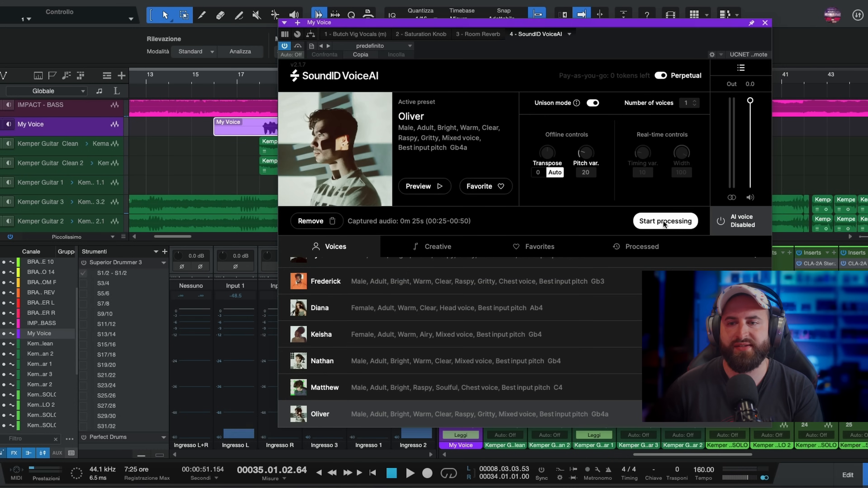
# - Process the new capture with the Oliver voice and play the song from bar 18 to hear it
pyautogui.click(664, 221)
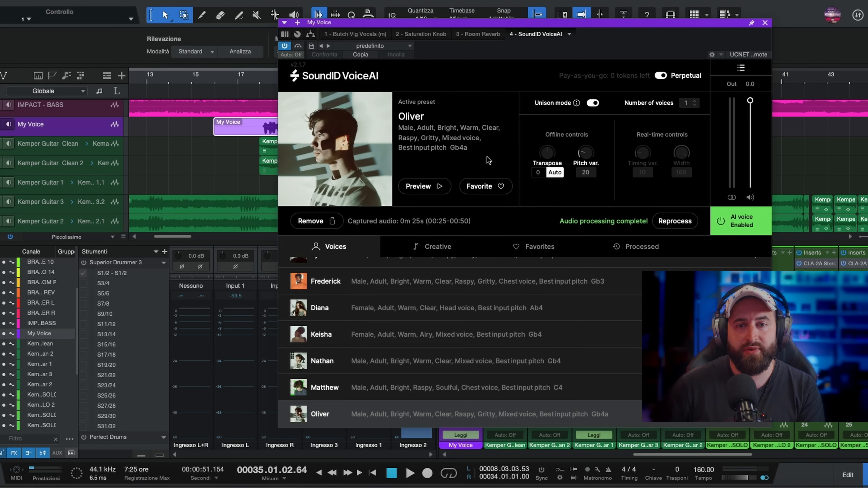
pyautogui.click(249, 76)
pyautogui.press('space')
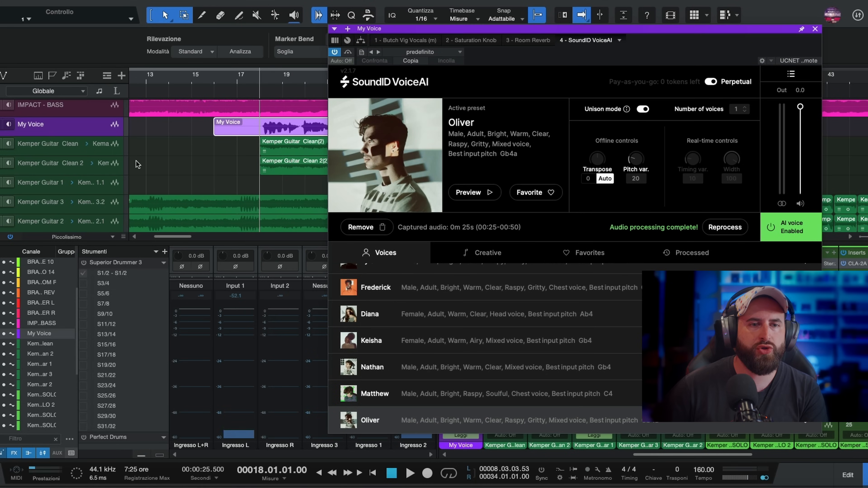
pyautogui.scroll(1, 86, 165)
pyautogui.scroll(1, 90, 159)
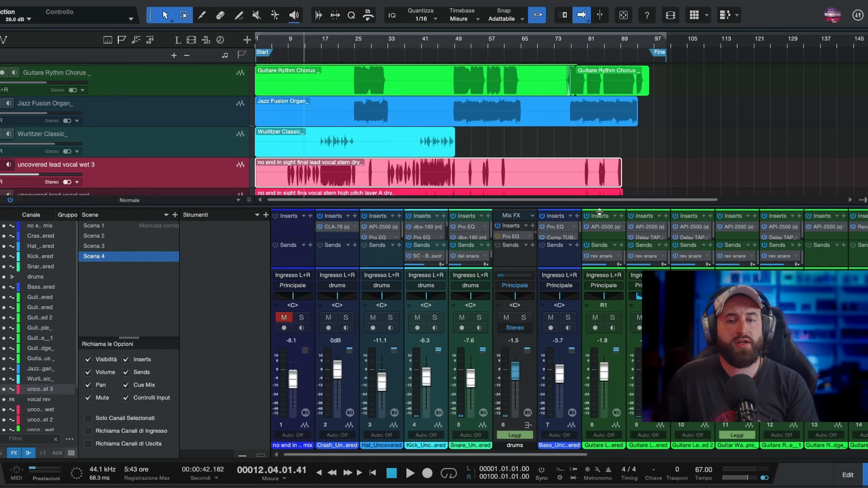
# - Enlarge the arrangement area to show the lead vocal tracks and play the song with its original vocal from bar 8
pyautogui.moveTo(599, 212); pyautogui.dragTo(601, 227)
pyautogui.moveTo(333, 233); pyautogui.dragTo(334, 238)
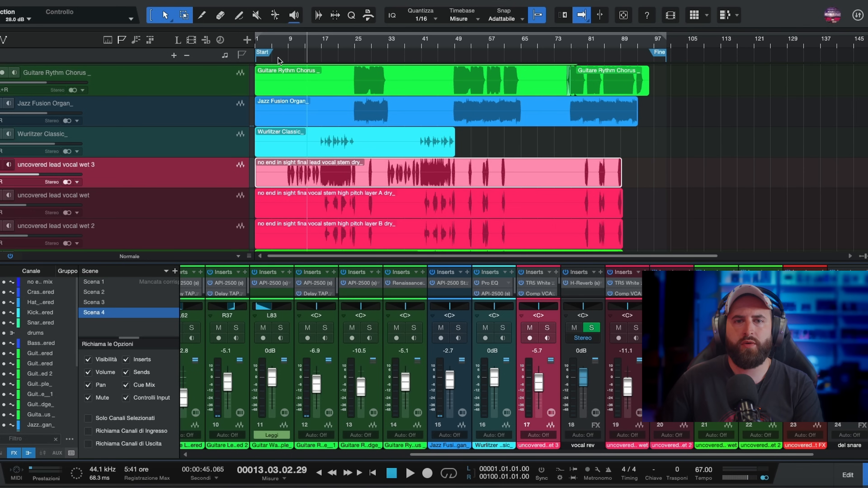
pyautogui.click(286, 48)
pyautogui.press('space')
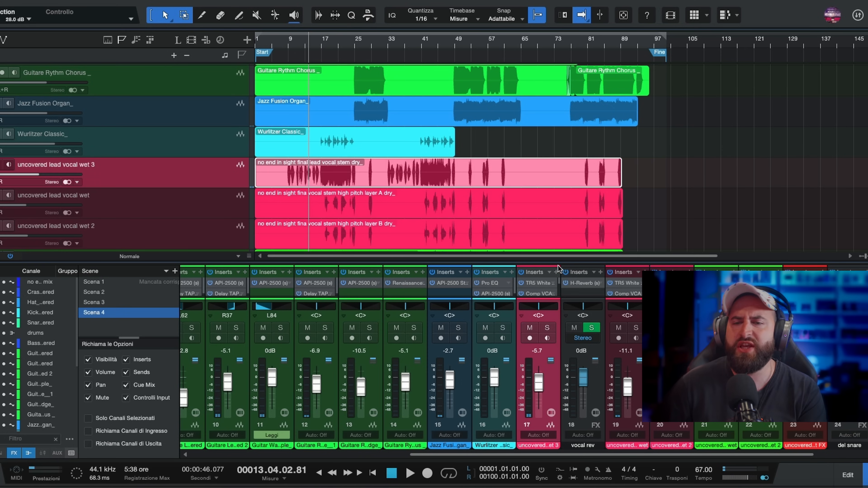
# - Insert the SoundID VoiceAI plug-in on the uncovered lead vocal wet 3 channel
pyautogui.moveTo(559, 264); pyautogui.dragTo(574, 128)
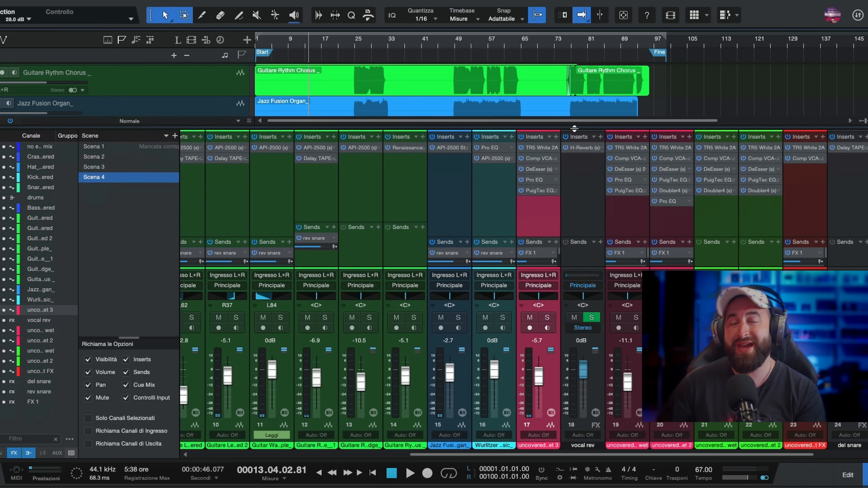
pyautogui.click(556, 136)
pyautogui.write('s')
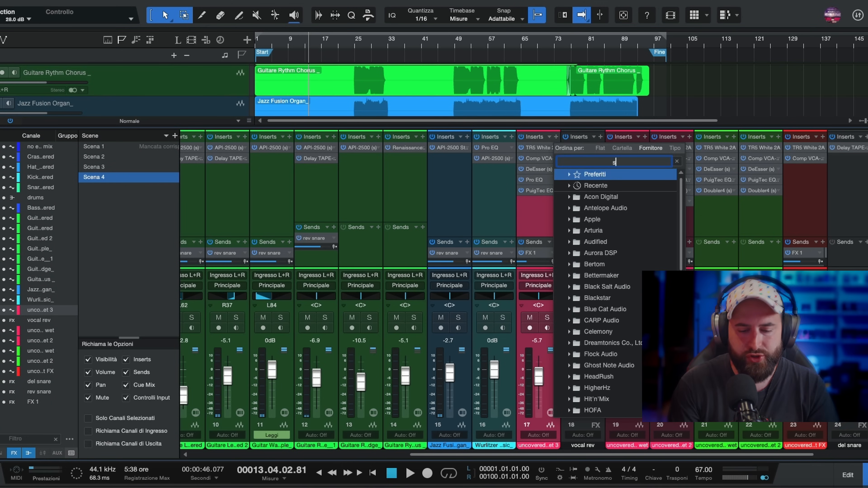
pyautogui.write('ound')
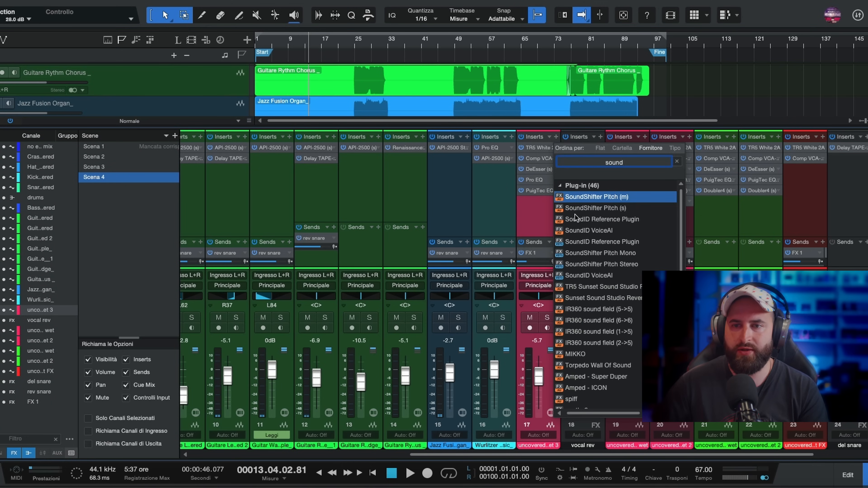
pyautogui.click(603, 235)
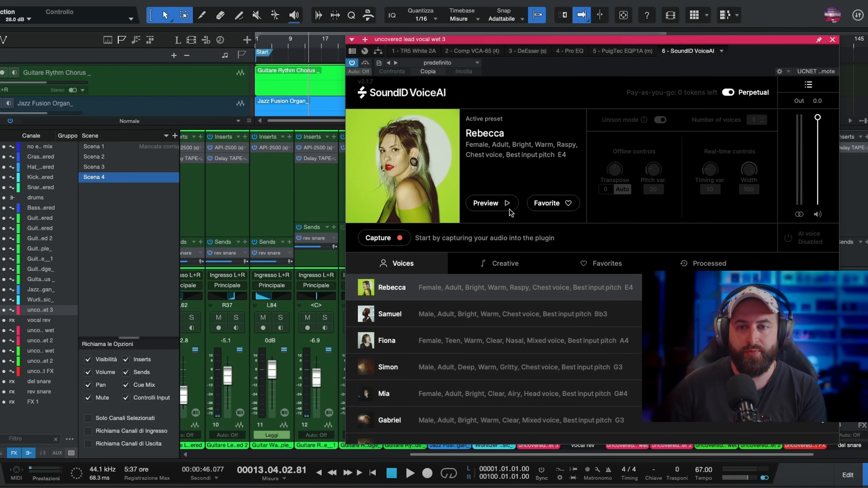
# - Preview the Rebecca and Samuel voices and make Fiona the active preset
pyautogui.click(496, 205)
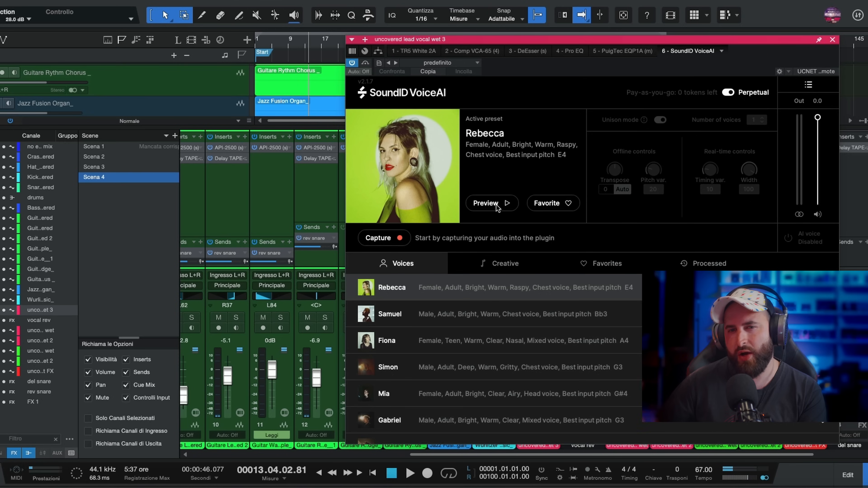
pyautogui.click(389, 318)
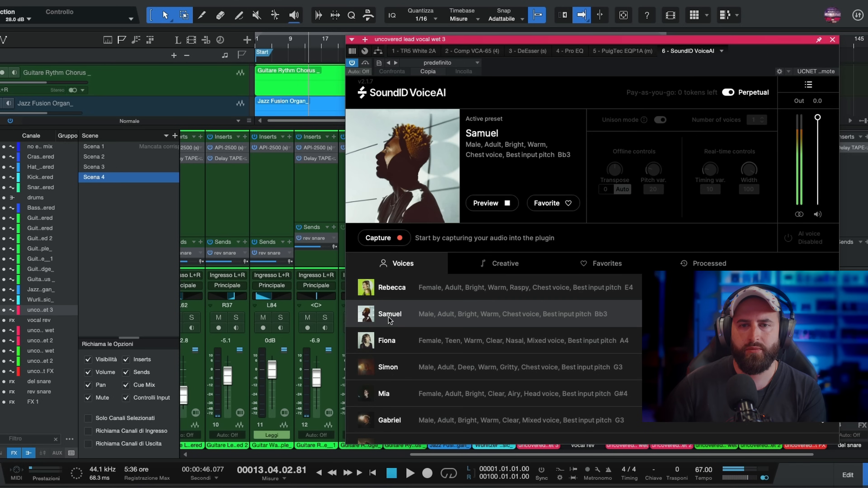
pyautogui.click(396, 344)
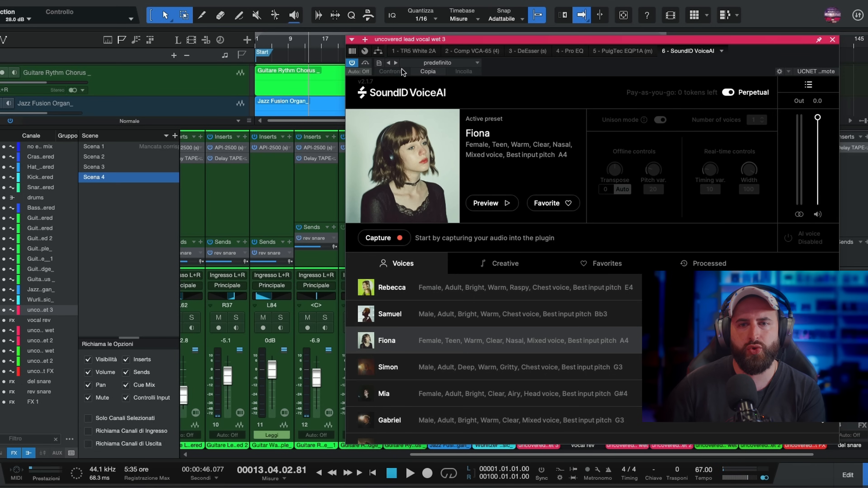
# - Capture the lead vocal from 00:25 to 01:11 into the plug-in and process it with the Fiona voice
pyautogui.moveTo(423, 39); pyautogui.dragTo(476, 39)
pyautogui.click(444, 240)
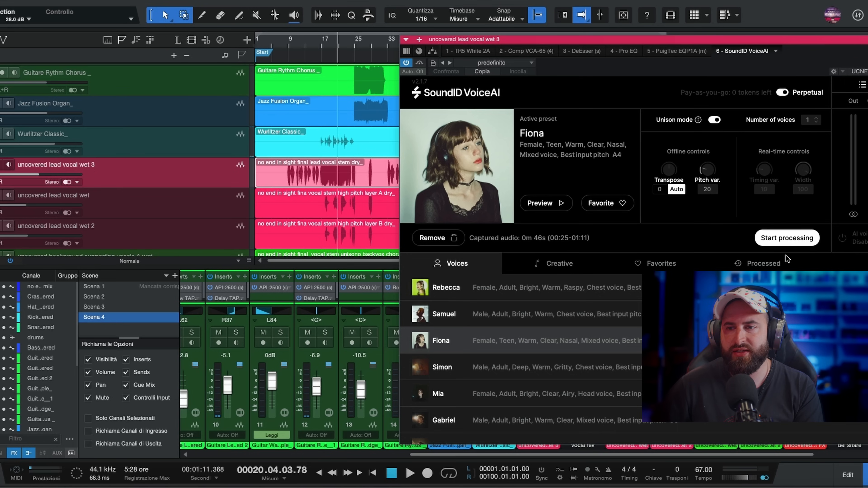
pyautogui.click(798, 239)
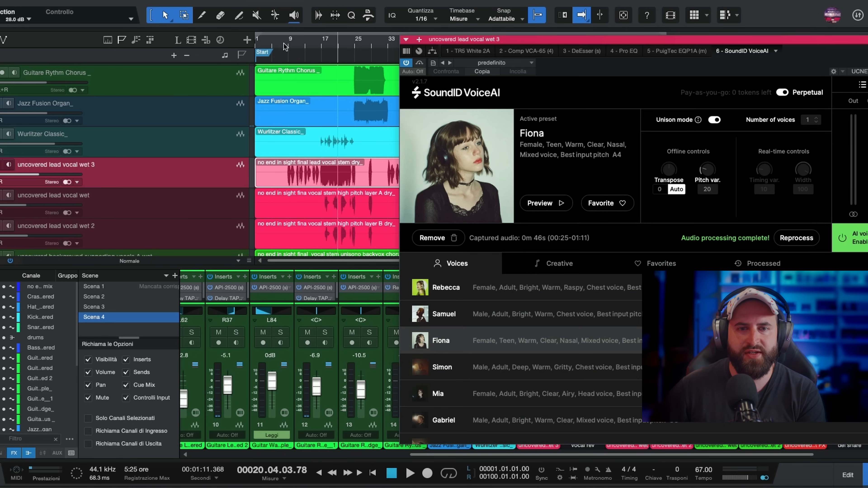
# - Play the song from bar 8 to hear the Fiona voice and enlarge the mixer area to show inserts and sends
pyautogui.click(285, 46)
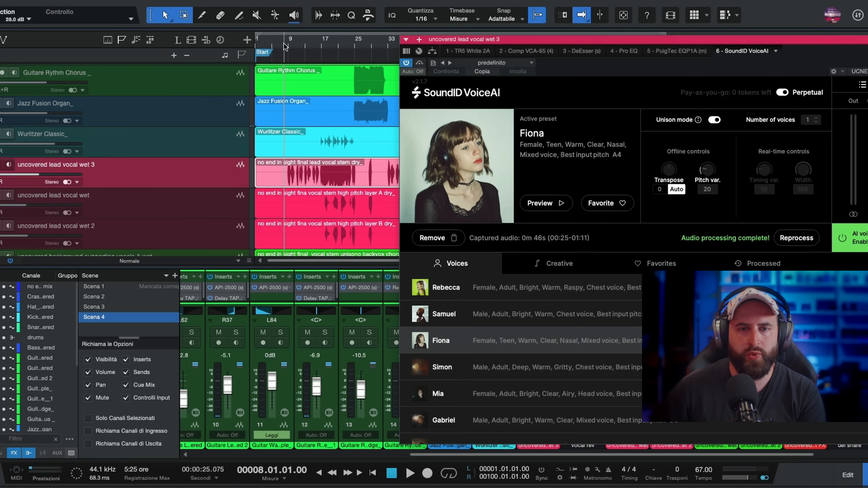
pyautogui.press('space')
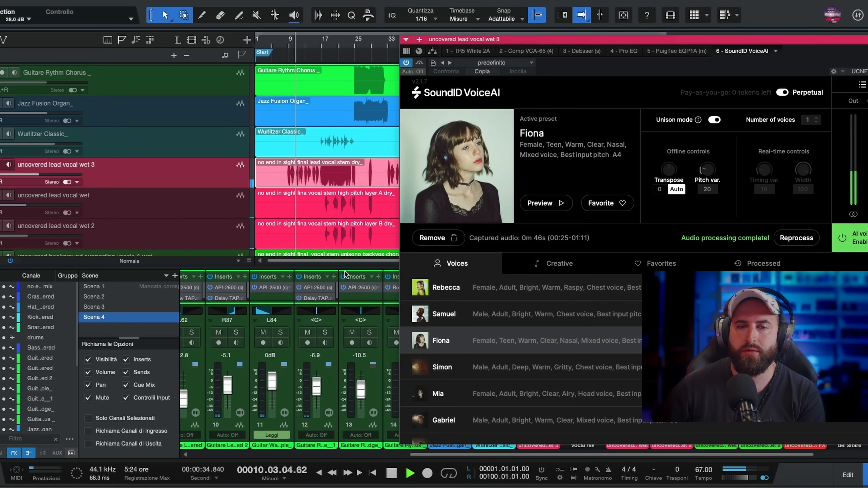
pyautogui.moveTo(347, 267); pyautogui.dragTo(350, 205)
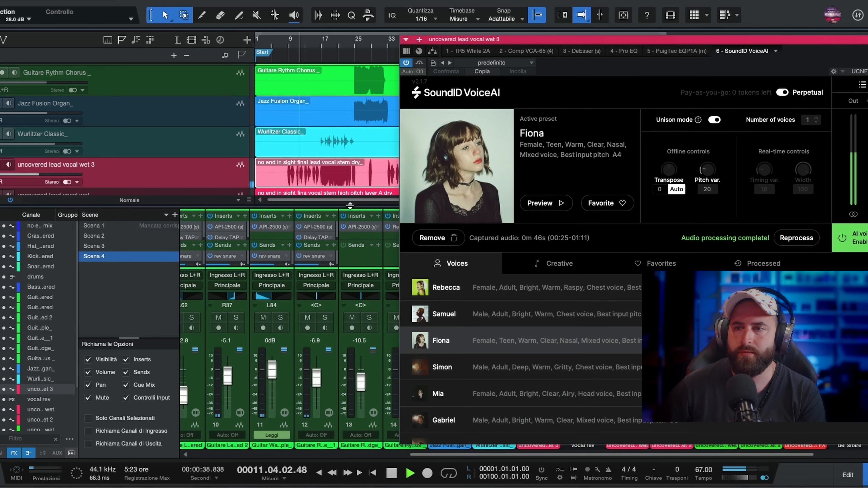
# - Stop playback, enlarge the mixer and move SoundID VoiceAI to the first insert slot of the uncovered lead vocal wet 3 channel
pyautogui.press('space')
pyautogui.moveTo(349, 207); pyautogui.dragTo(348, 173)
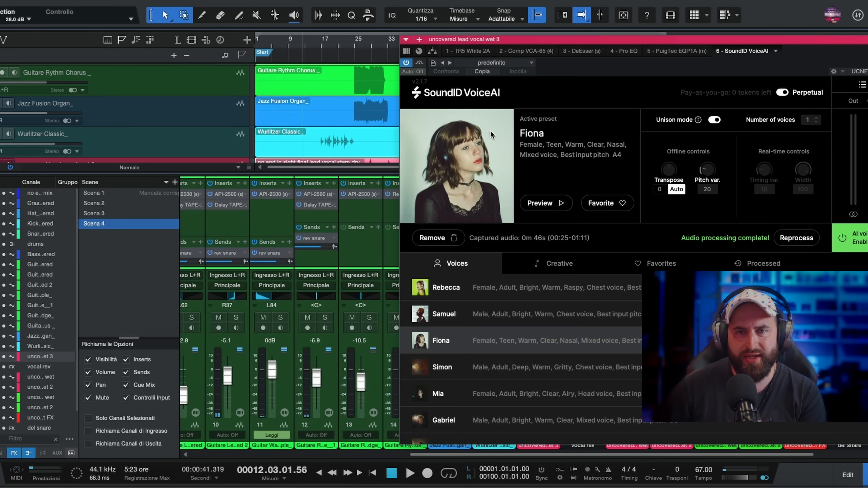
pyautogui.moveTo(487, 44); pyautogui.dragTo(17, 38)
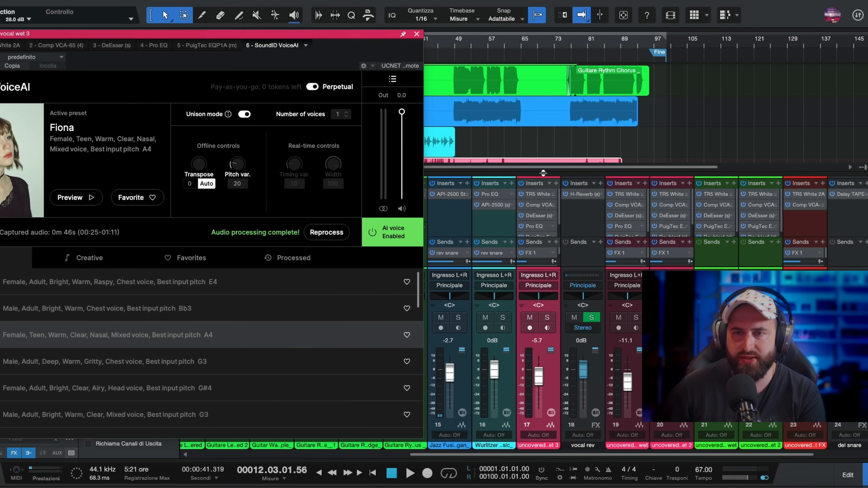
pyautogui.moveTo(543, 174); pyautogui.dragTo(542, 136)
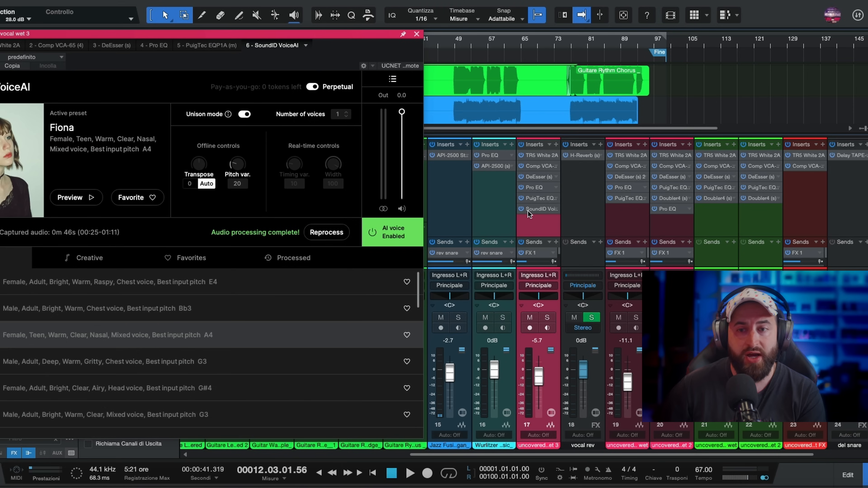
pyautogui.moveTo(539, 209); pyautogui.dragTo(538, 156)
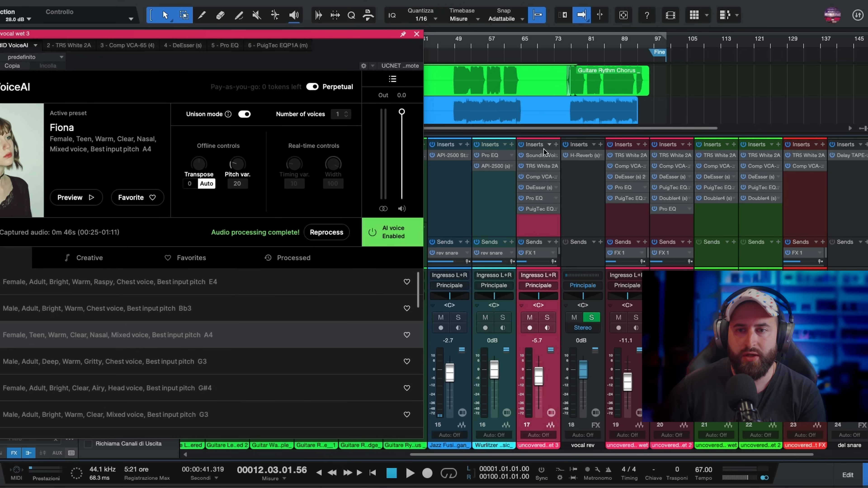
# - Play the song to hear the lead vocal with SoundID VoiceAI first in the chain, and close the plug-in window
pyautogui.moveTo(314, 34); pyautogui.dragTo(652, 106)
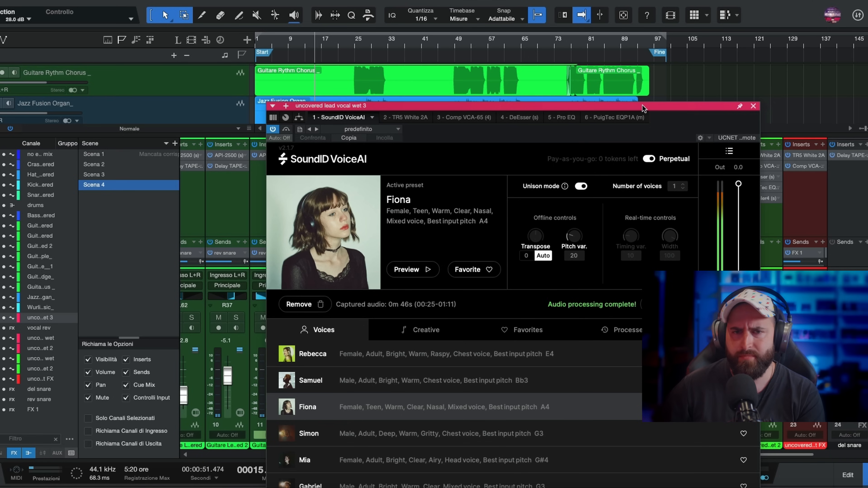
pyautogui.moveTo(642, 105); pyautogui.dragTo(644, 70)
pyautogui.press('space')
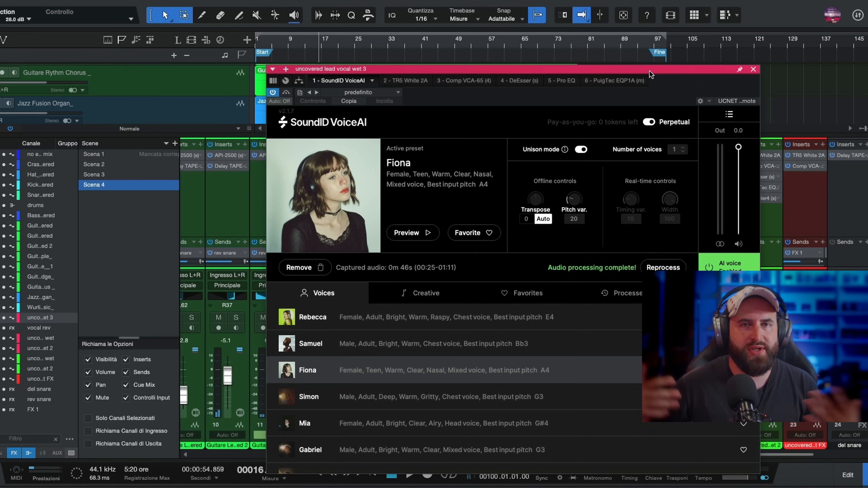
pyautogui.moveTo(649, 71); pyautogui.dragTo(678, 69)
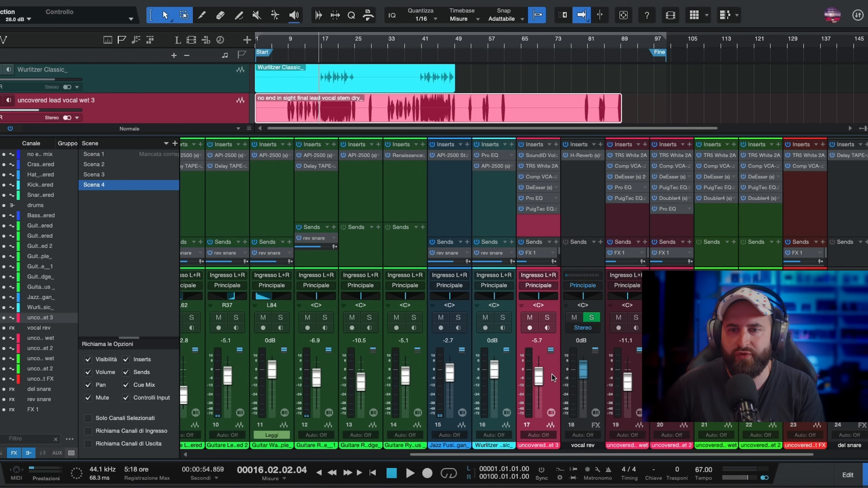
# - Duplicate the uncovered lead vocal wet 3 track completely with its audio and color the copy yellow
pyautogui.rightClick(146, 108)
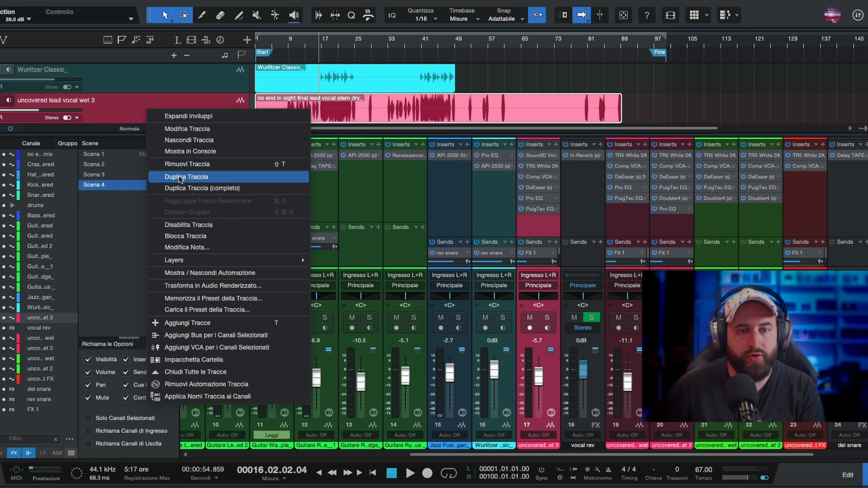
pyautogui.click(181, 188)
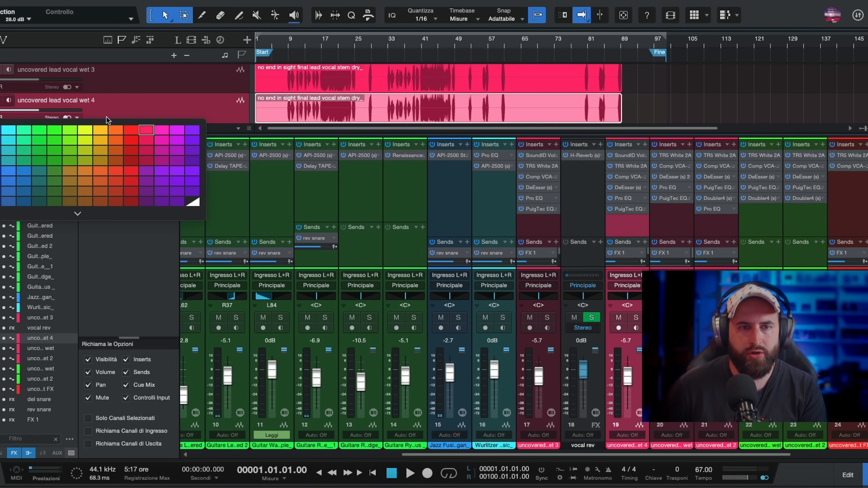
pyautogui.click(100, 151)
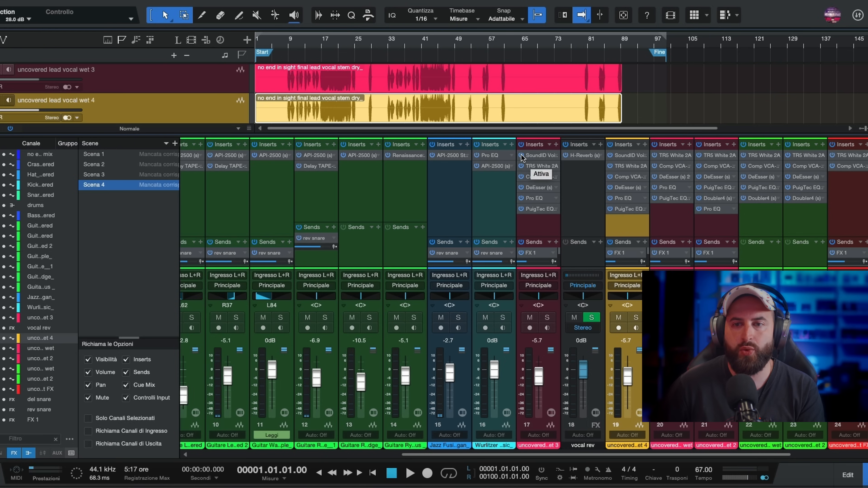
# - Remove SoundID VoiceAI from the uncovered lead vocal wet 3 channel and play that track soloed from bar 8
pyautogui.rightClick(538, 159)
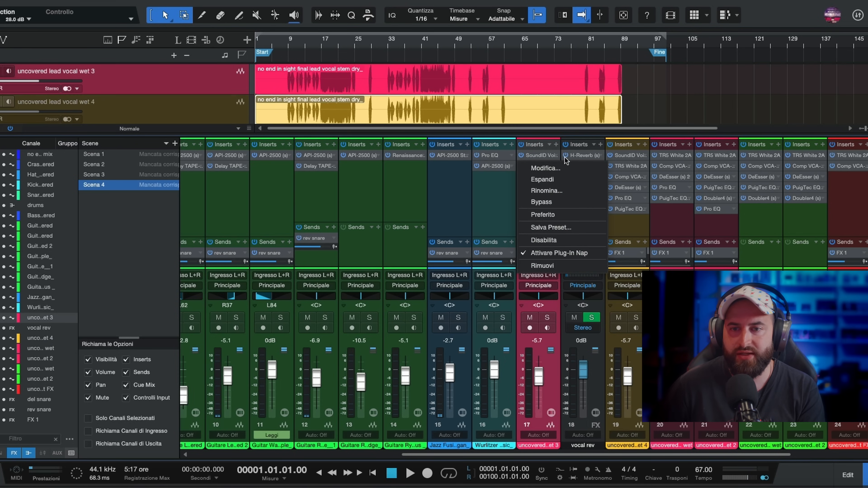
pyautogui.click(594, 254)
pyautogui.click(286, 44)
pyautogui.press('s')
pyautogui.press('space')
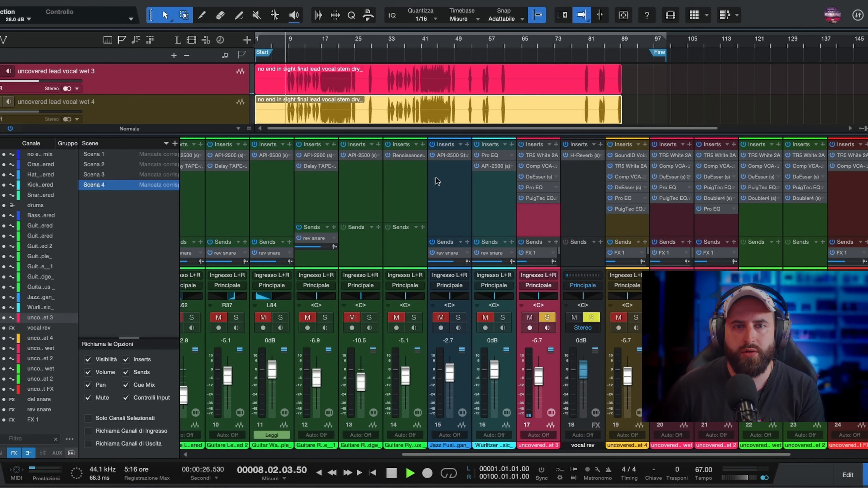
pyautogui.press('space')
# - Solo the uncovered lead vocal wet 4 track instead and play its Fiona voice from bar 9
pyautogui.click(171, 108)
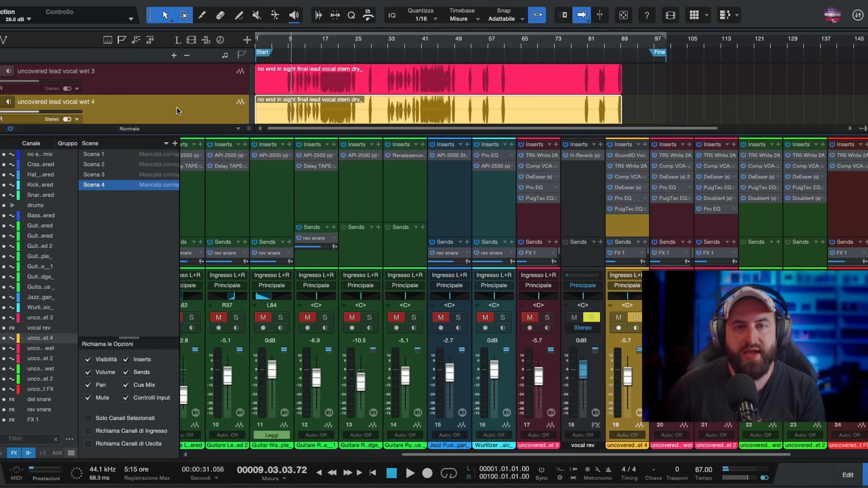
pyautogui.click(287, 40)
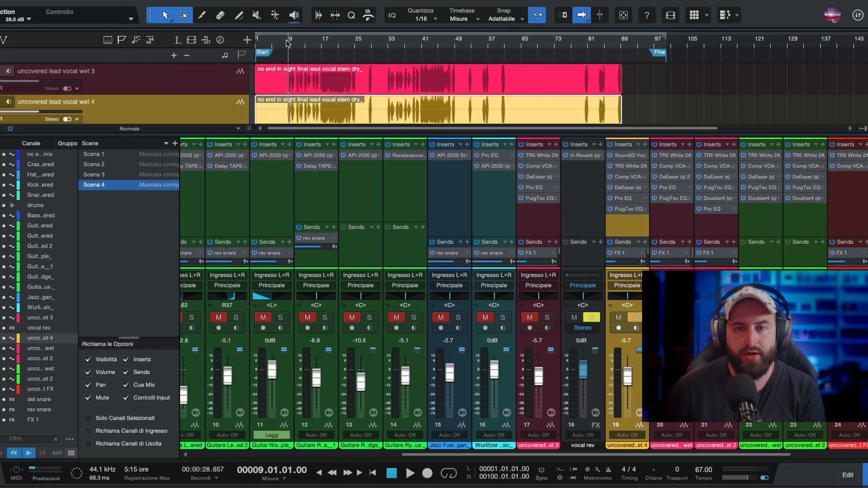
pyautogui.press('space')
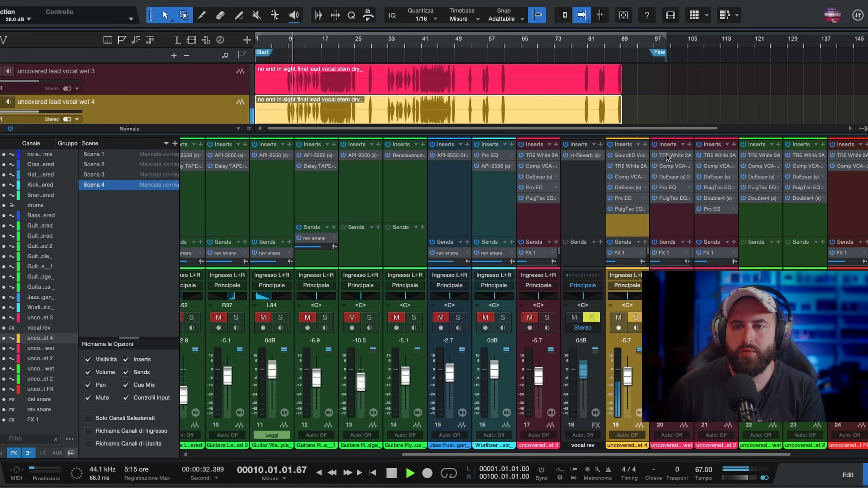
pyautogui.press('space')
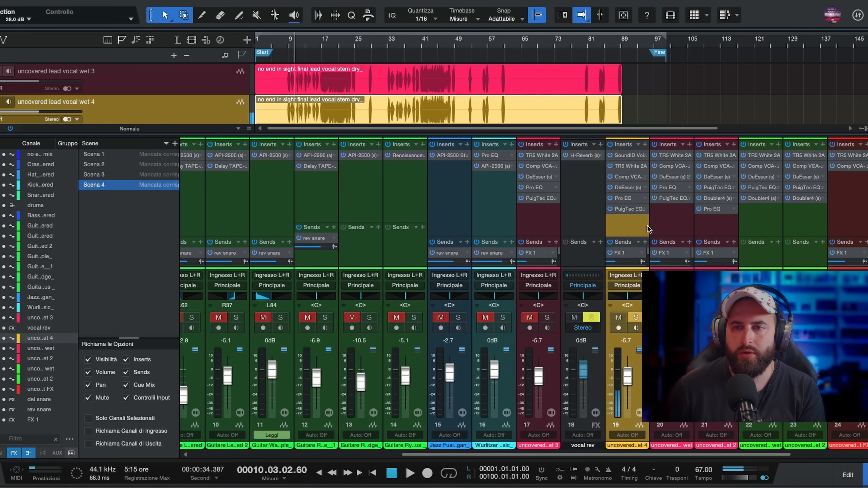
# - Set the number of voices to 2 in SoundID VoiceAI on uncovered lead vocal wet 4 and process the audio again
pyautogui.click(629, 156)
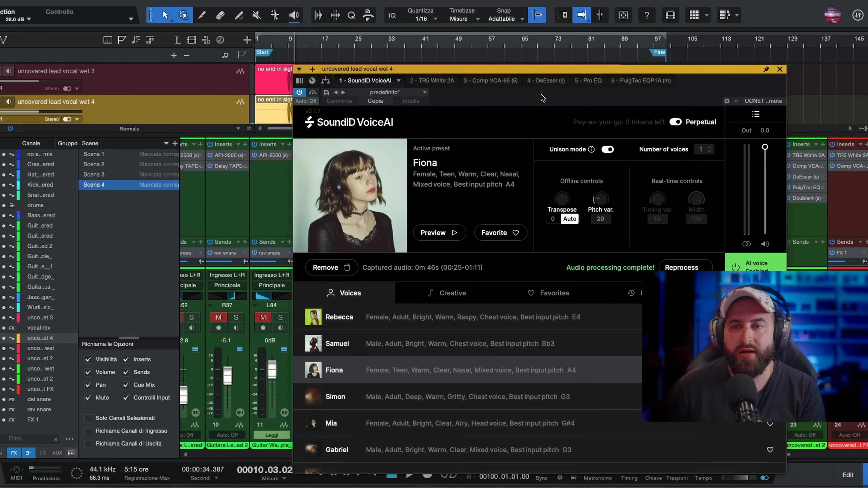
pyautogui.moveTo(548, 70); pyautogui.dragTo(520, 58)
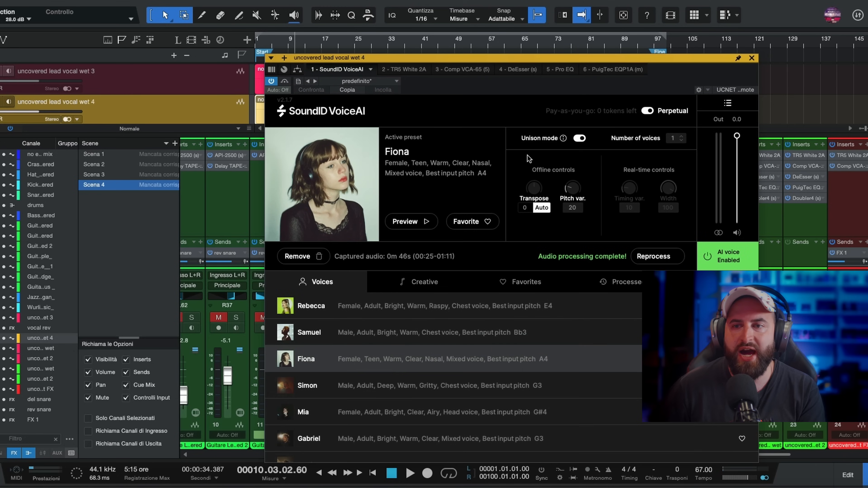
pyautogui.click(683, 136)
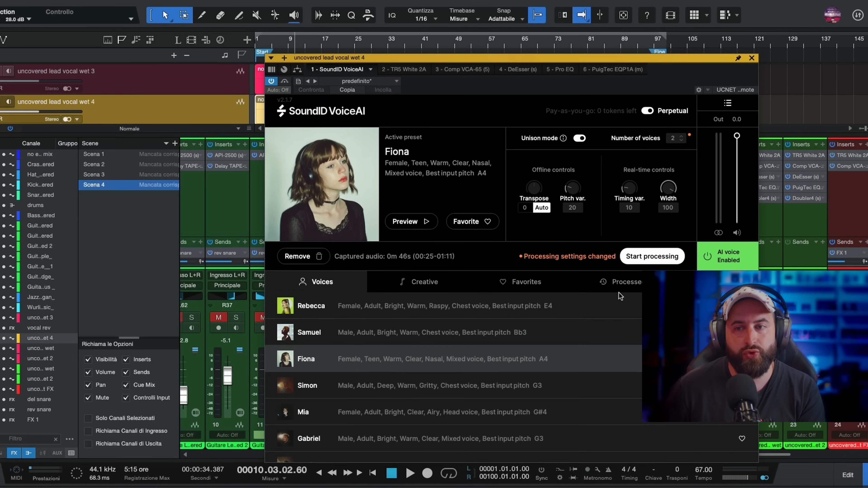
pyautogui.click(653, 258)
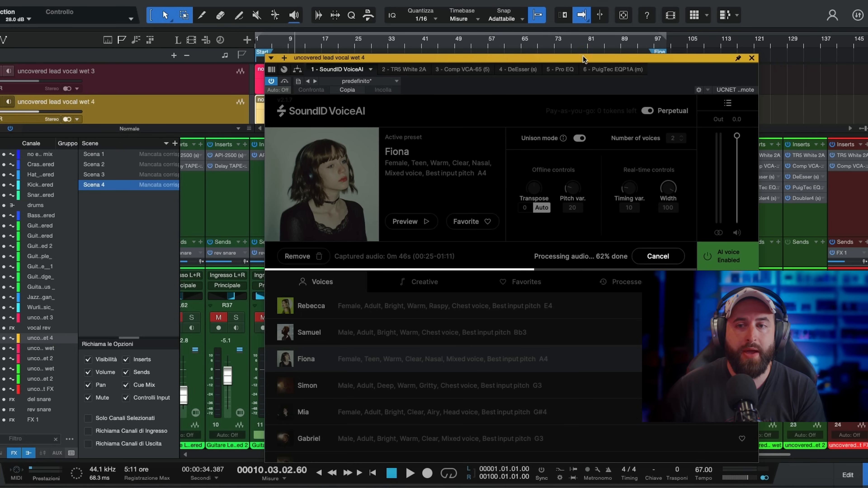
# - Play the reprocessed two-voice Fiona vocal from bar 10 with the plug-in window moved aside
pyautogui.moveTo(583, 58); pyautogui.dragTo(407, 166)
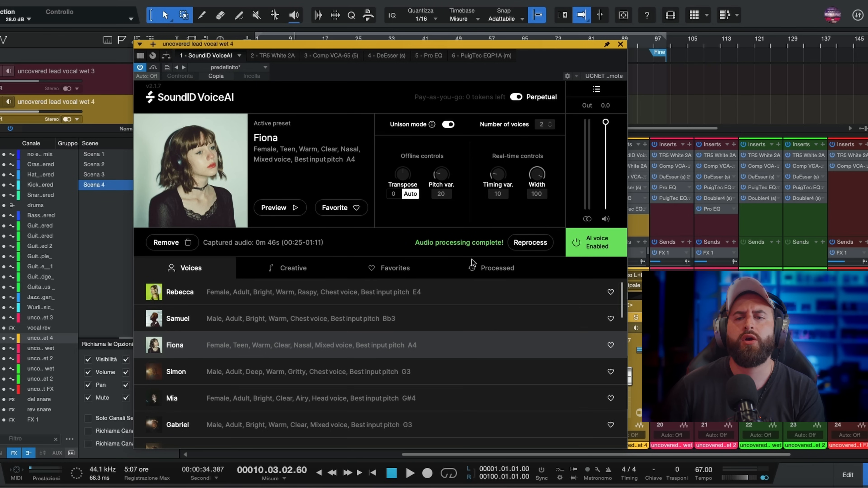
pyautogui.moveTo(432, 45); pyautogui.dragTo(524, 52)
pyautogui.moveTo(363, 52); pyautogui.dragTo(290, 19)
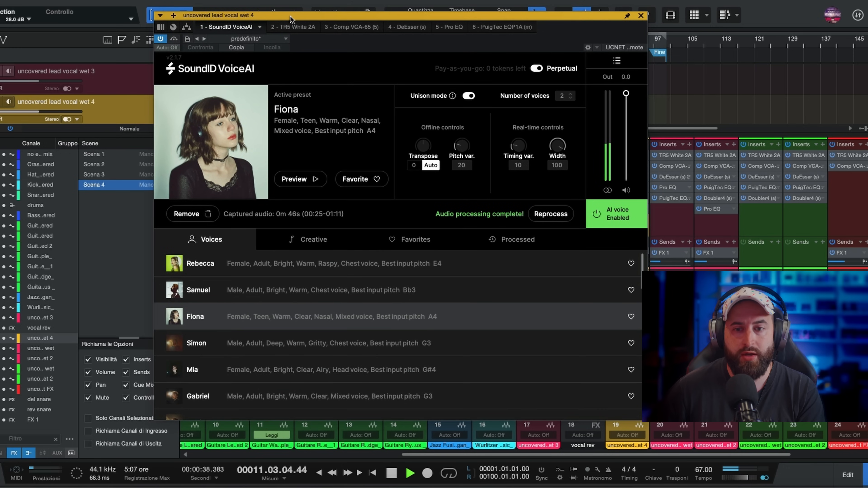
# - Move SoundID VoiceAI to the end of the insert chain on uncovered lead vocal wet 4 and play the result
pyautogui.moveTo(434, 18); pyautogui.dragTo(322, 31)
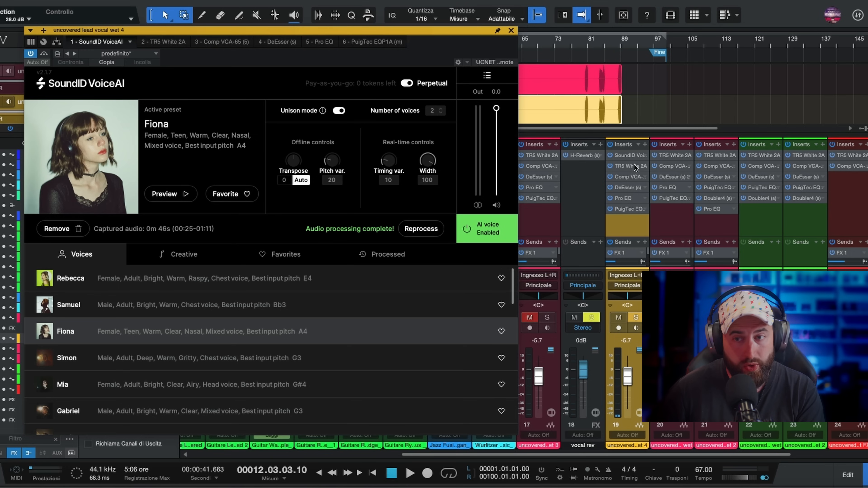
pyautogui.moveTo(631, 155); pyautogui.dragTo(633, 216)
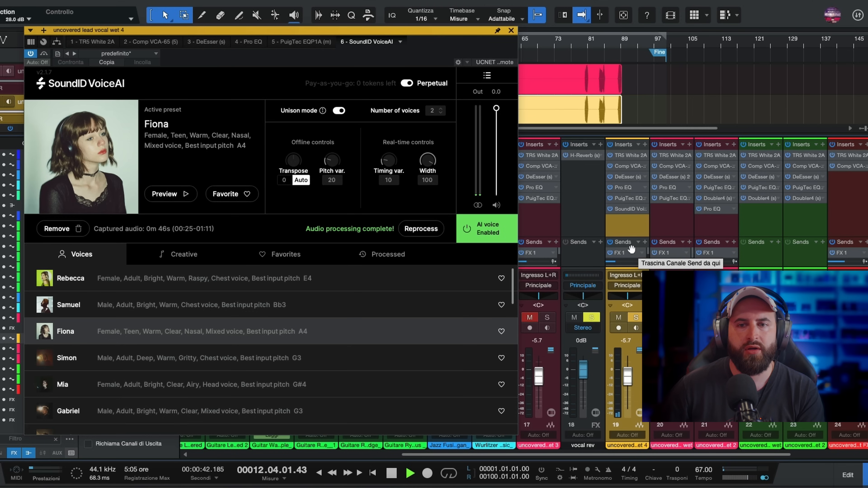
pyautogui.moveTo(335, 28); pyautogui.dragTo(377, 114)
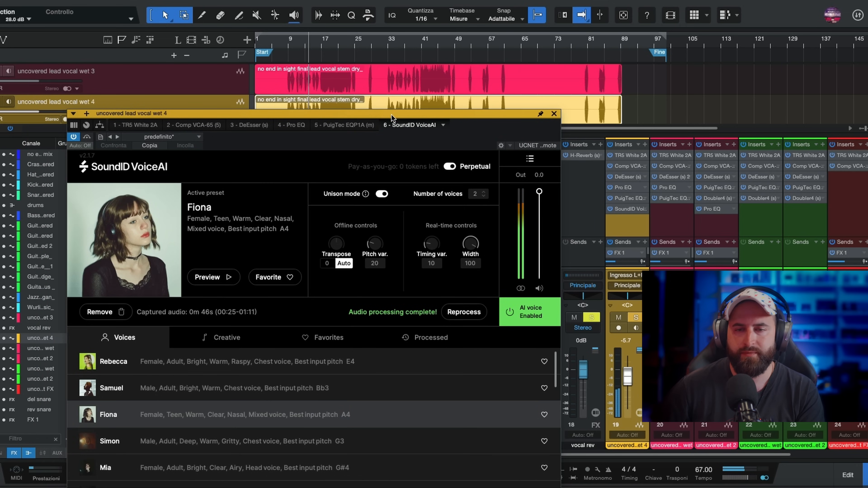
# - Set the plug-in's Width to 51 and Timing var. to 15 during playback, and close the plug-in window
pyautogui.moveTo(477, 244); pyautogui.dragTo(465, 299)
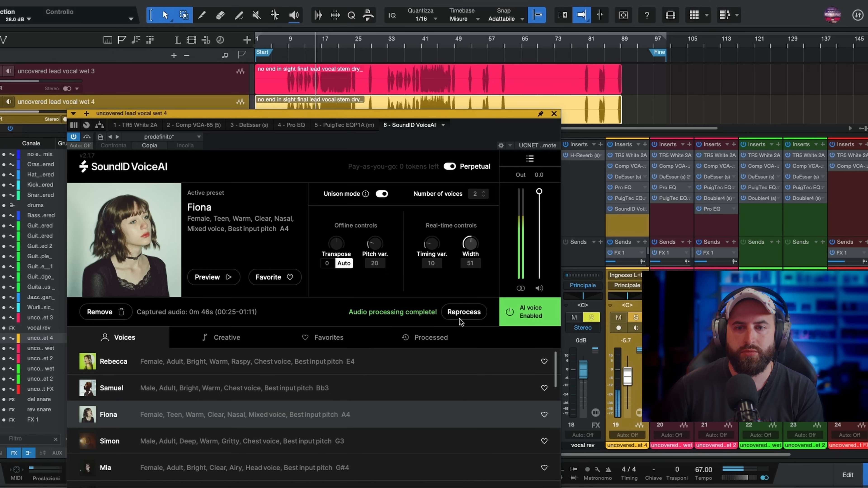
pyautogui.moveTo(431, 243); pyautogui.dragTo(432, 245)
pyautogui.moveTo(439, 206); pyautogui.dragTo(448, 142)
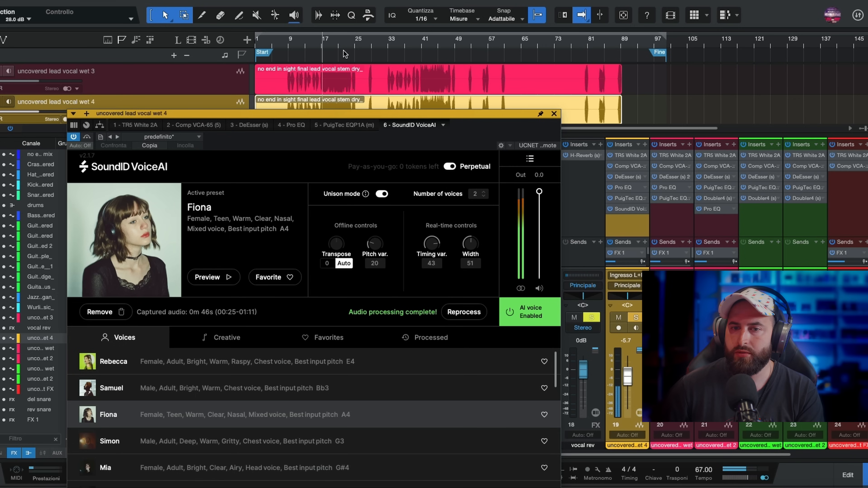
pyautogui.moveTo(436, 244); pyautogui.dragTo(435, 323)
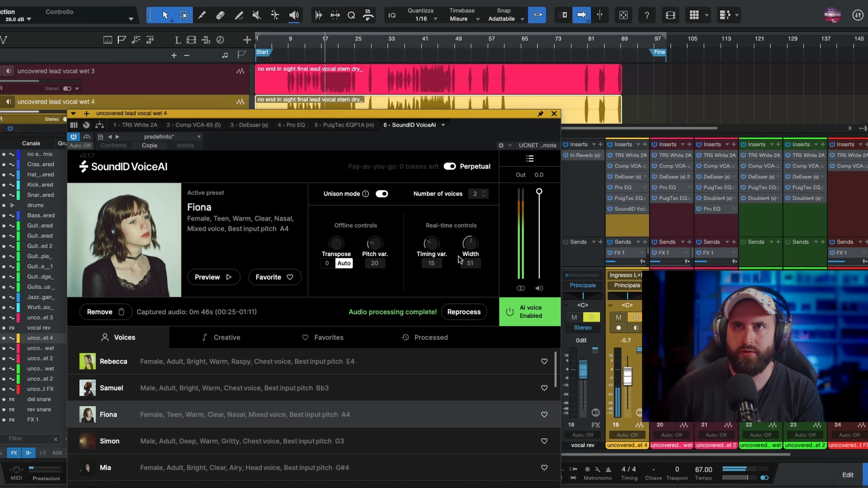
pyautogui.moveTo(459, 259); pyautogui.dragTo(499, 281)
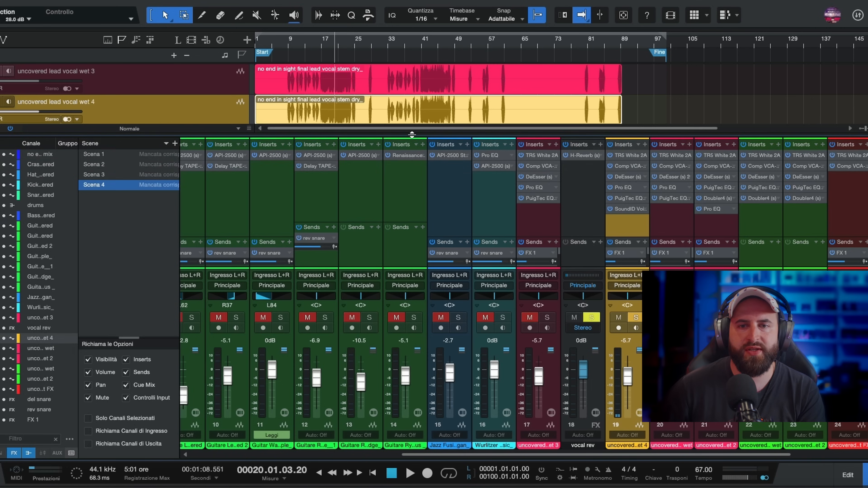
# - Solo uncovered lead vocal wet 3 alongside wet 4, play both from bar 8 and zoom the arrangement in on the vocals
pyautogui.moveTo(411, 135); pyautogui.dragTo(407, 197)
pyautogui.click(1, 71)
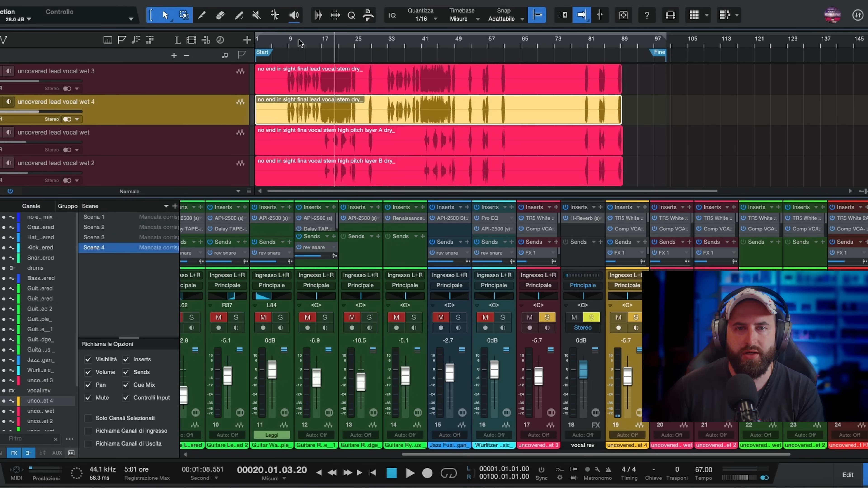
pyautogui.click(286, 45)
pyautogui.press('space')
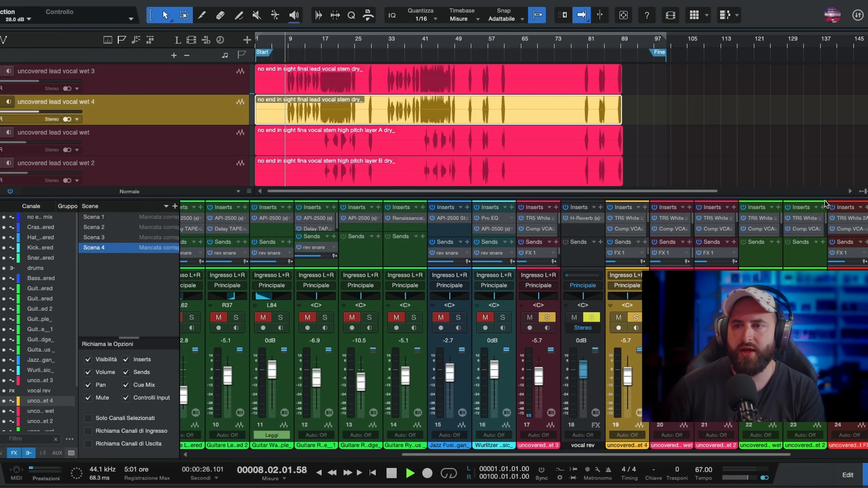
pyautogui.moveTo(865, 192); pyautogui.dragTo(867, 191)
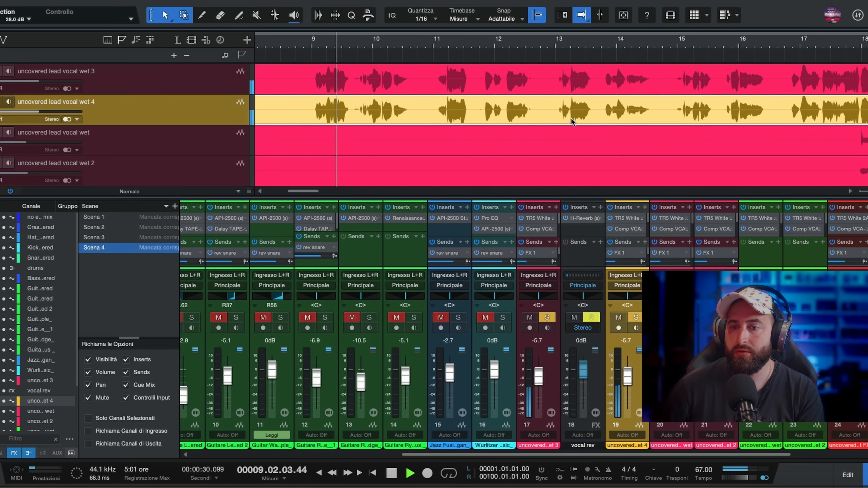
# - Mute and unmute uncovered lead vocal wet 4 during playback to compare the original vocal with the doubled one
pyautogui.click(619, 318)
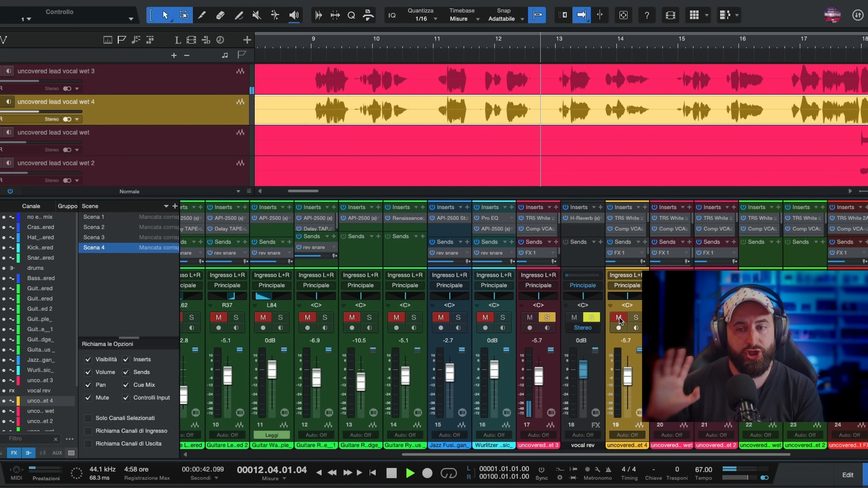
pyautogui.click(622, 317)
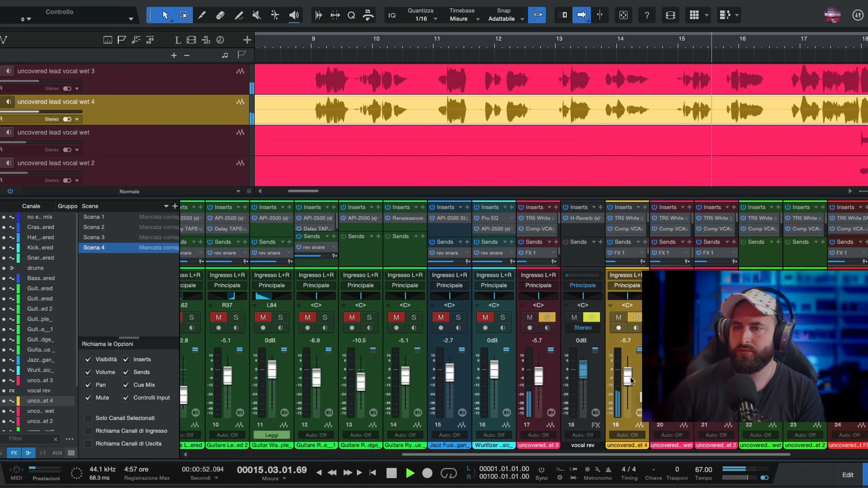
pyautogui.press('space')
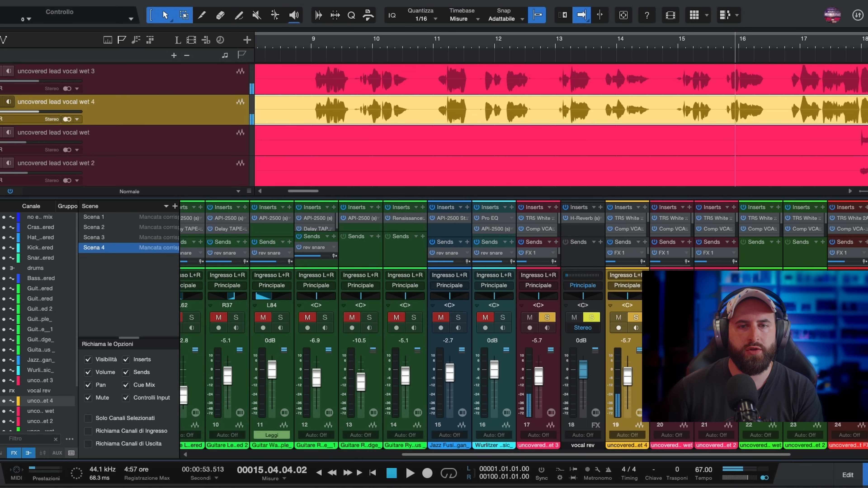
# - Play the full mix from bar 9 with the vocals unsoloed, muting and unmuting uncovered lead vocal wet 4 to compare
pyautogui.click(305, 39)
pyautogui.press('space')
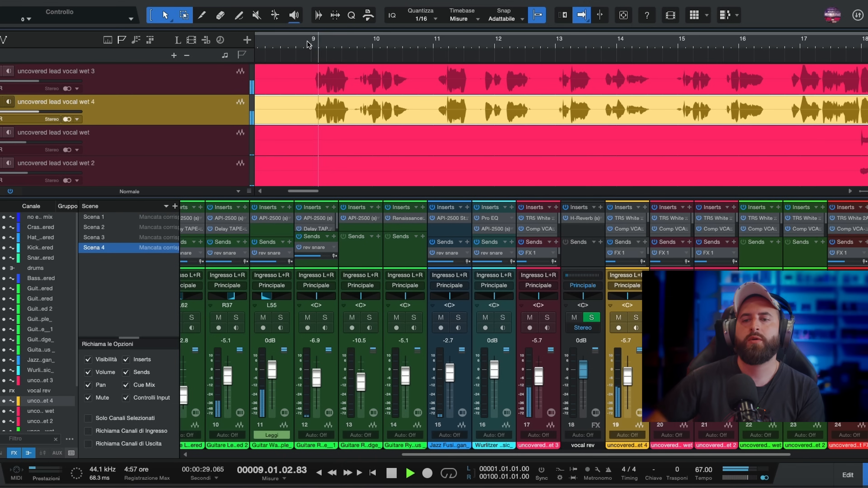
pyautogui.click(619, 318)
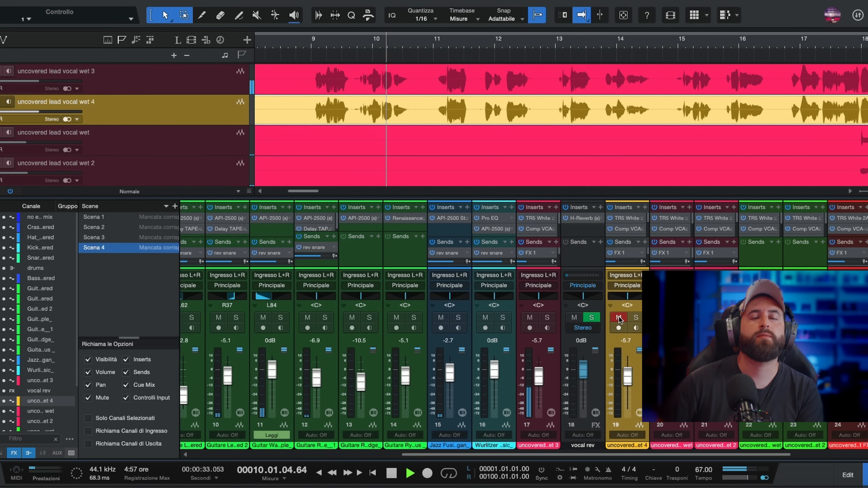
pyautogui.click(619, 318)
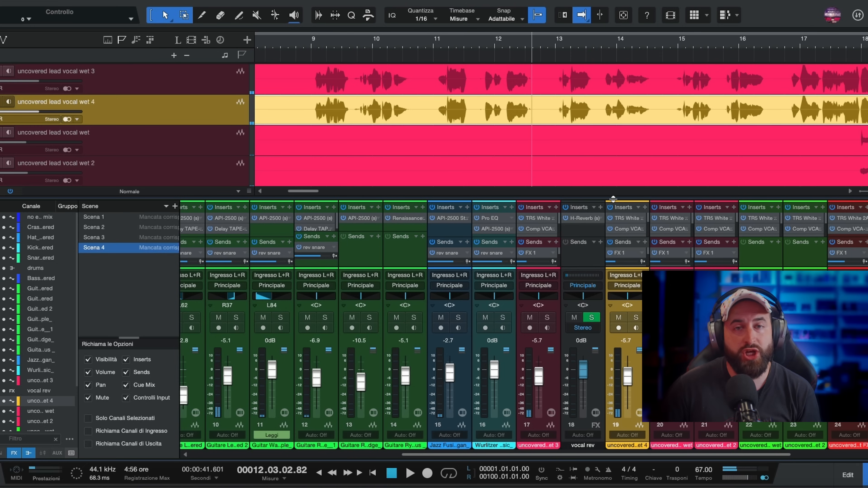
# - Open SoundID VoiceAI on uncovered lead vocal wet 4, choose the Jasmine voice and process the captured audio with it
pyautogui.moveTo(613, 199); pyautogui.dragTo(622, 120)
pyautogui.click(632, 193)
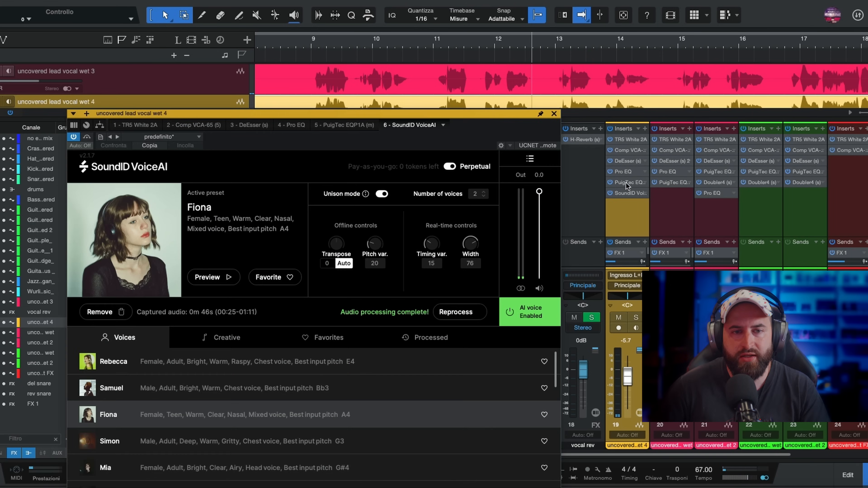
pyautogui.moveTo(279, 113); pyautogui.dragTo(305, 35)
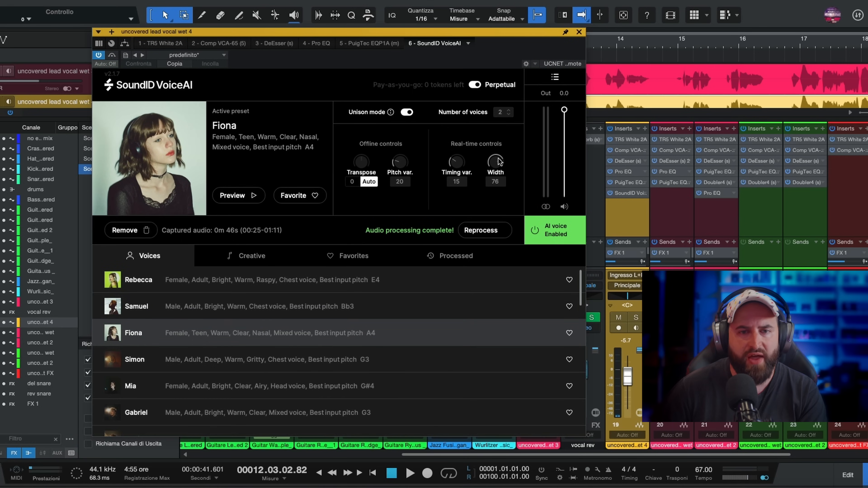
pyautogui.moveTo(579, 296); pyautogui.dragTo(577, 331)
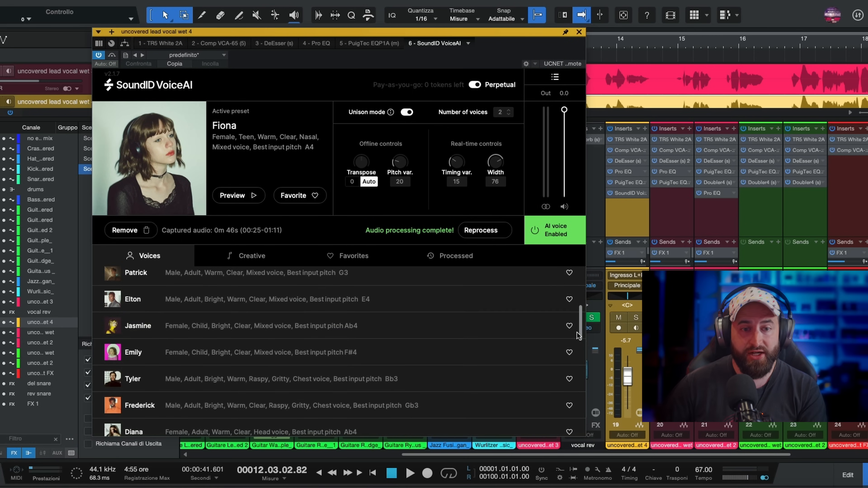
pyautogui.click(127, 329)
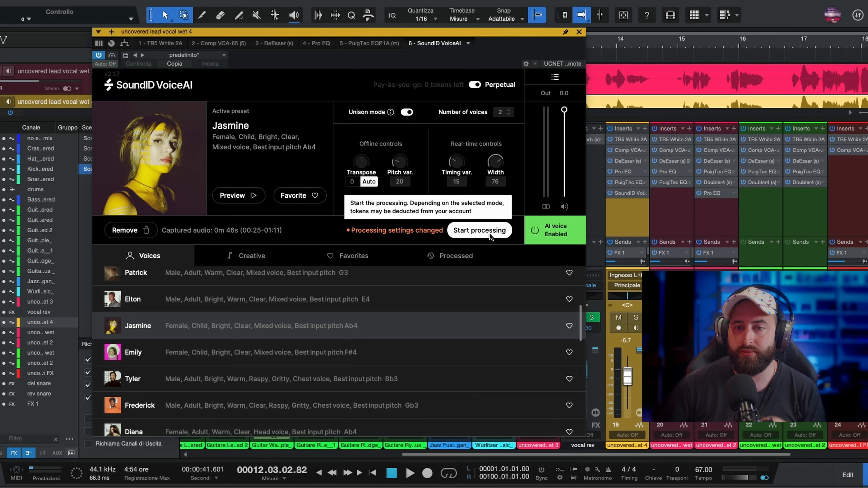
pyautogui.click(478, 232)
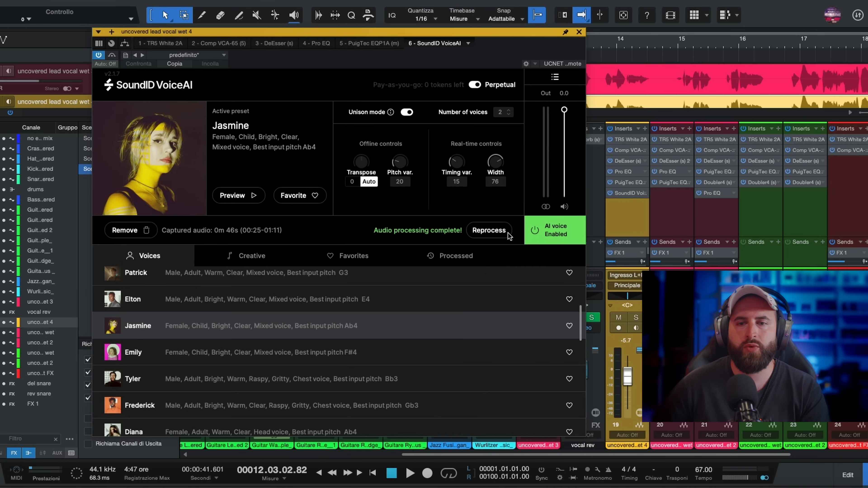
# - Play the song from bar 9 and solo uncovered lead vocal wet 4 to hear the Jasmine voice alone
pyautogui.moveTo(502, 32); pyautogui.dragTo(395, 180)
pyautogui.click(313, 43)
pyautogui.press('space')
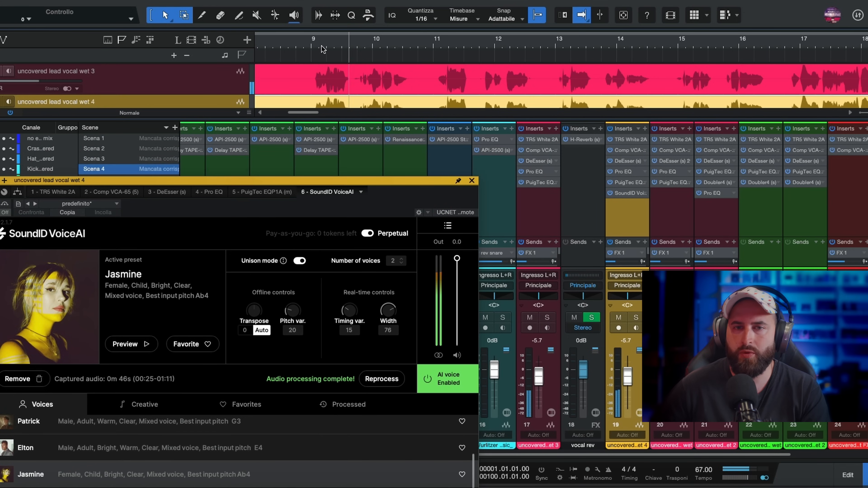
pyautogui.press('s')
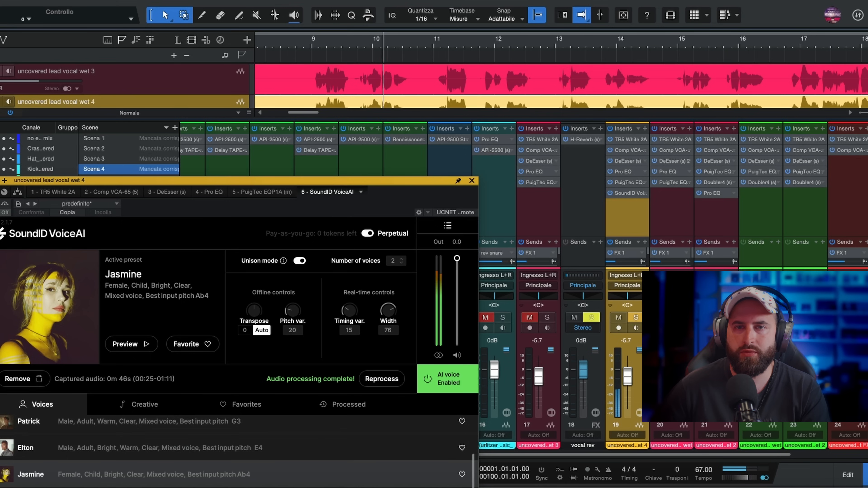
pyautogui.moveTo(192, 183); pyautogui.dragTo(185, 85)
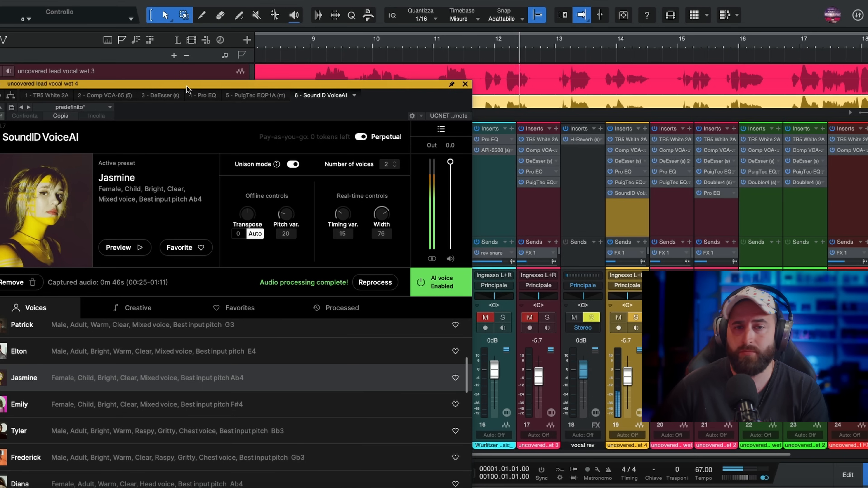
# - Switch Unison mode off and back on in SoundID VoiceAI, and set the number of voices to 2
pyautogui.moveTo(189, 86); pyautogui.dragTo(196, 85)
pyautogui.click(307, 167)
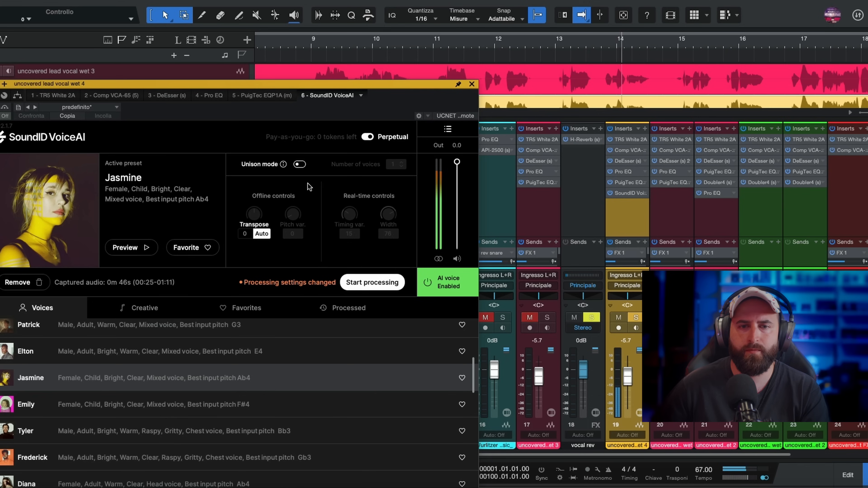
pyautogui.click(307, 167)
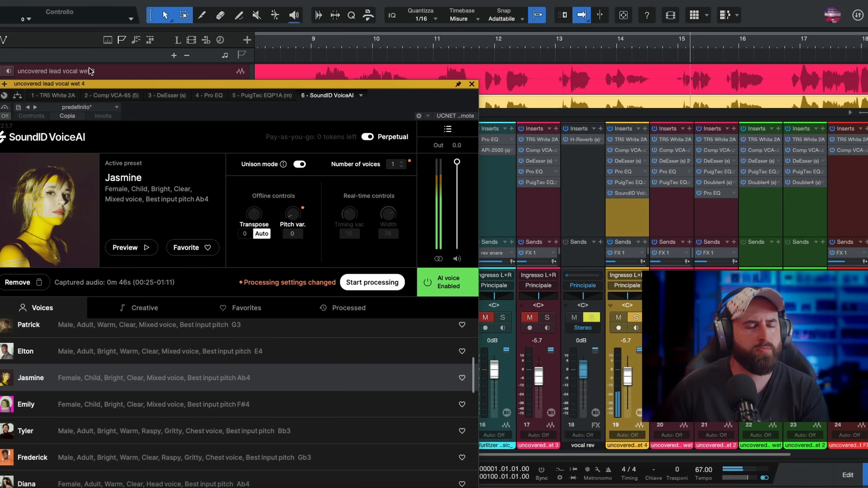
pyautogui.moveTo(94, 88); pyautogui.dragTo(103, 144)
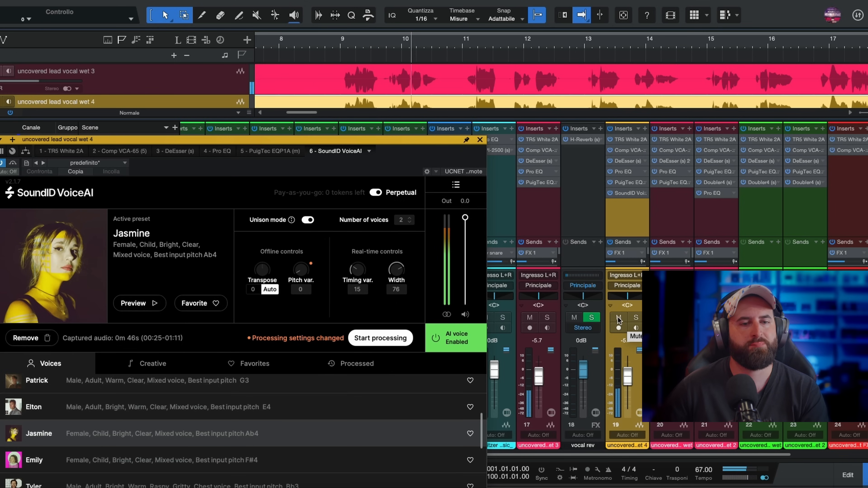
# - Compare the Jasmine double within the full mix by toggling mute and solo on uncovered lead vocal wet 4 during playback
pyautogui.click(618, 317)
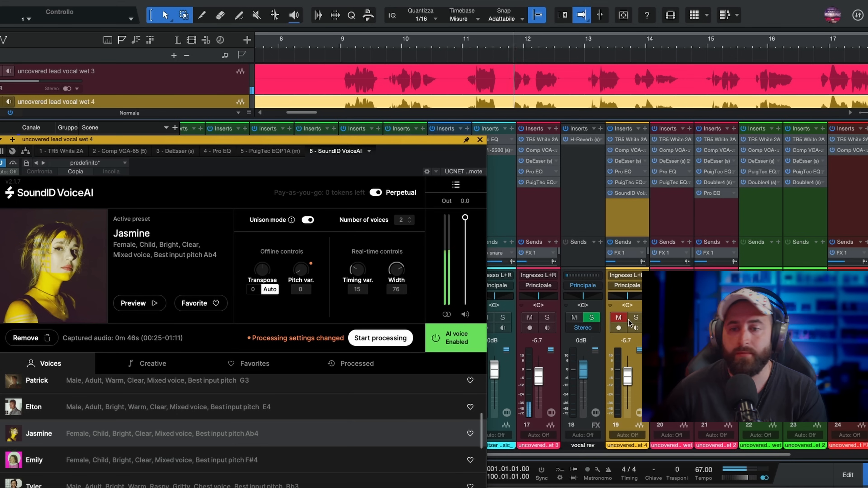
pyautogui.click(619, 317)
pyautogui.click(619, 317)
pyautogui.click(619, 318)
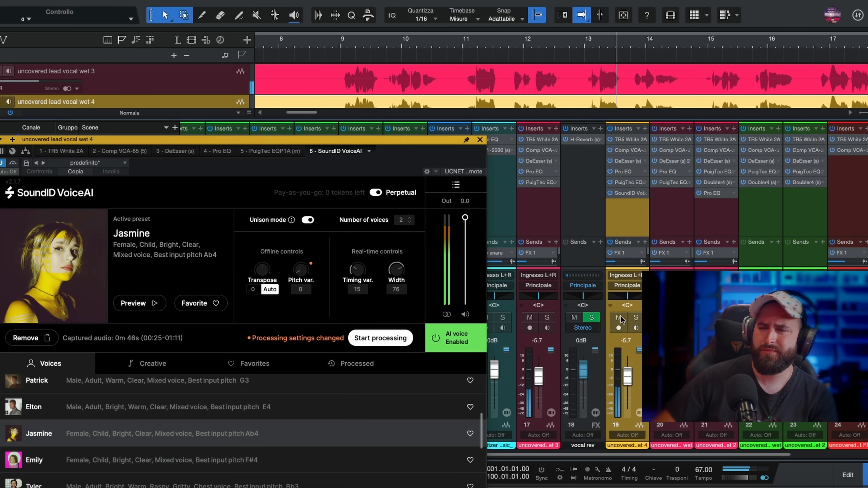
pyautogui.click(636, 318)
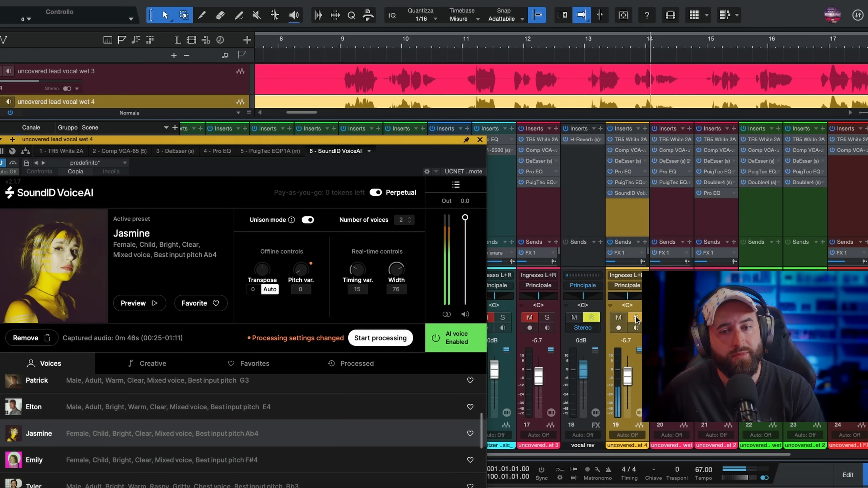
pyautogui.click(635, 317)
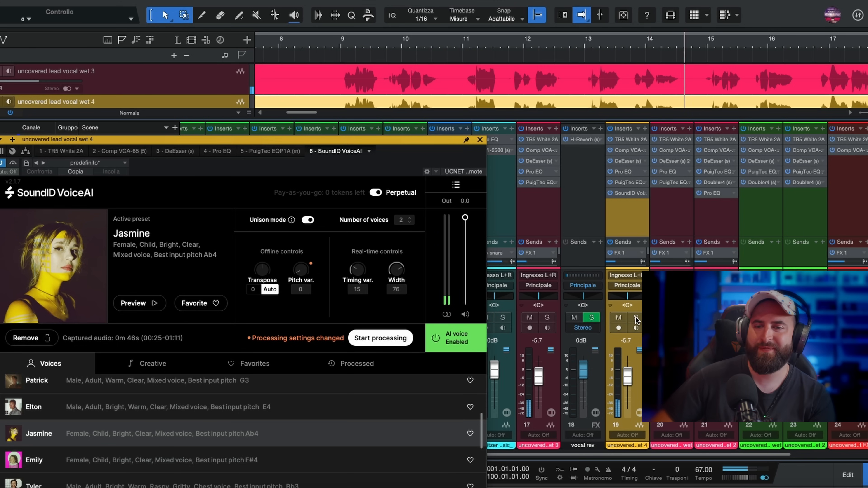